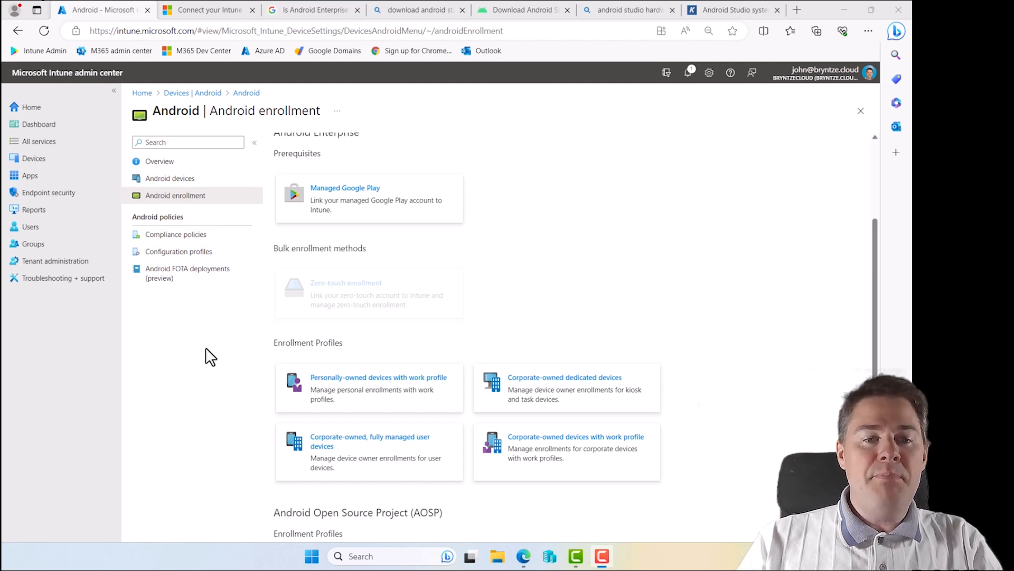
Open the Android Studio system requirements article and examine the minimum and recommended requirements for Windows, including memory
left_click(720, 9)
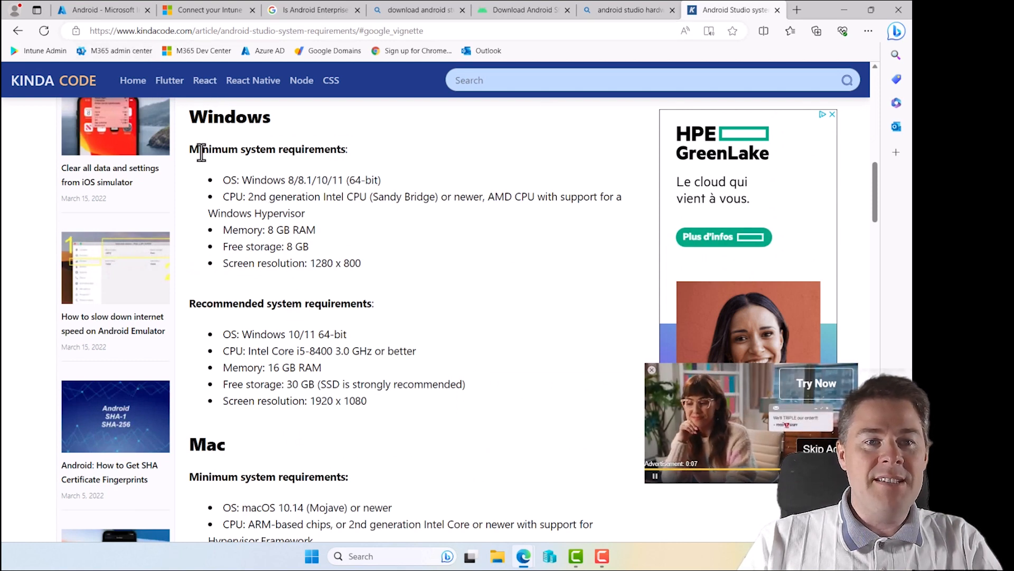
left_click_drag(191, 149, 333, 263)
left_click(352, 248)
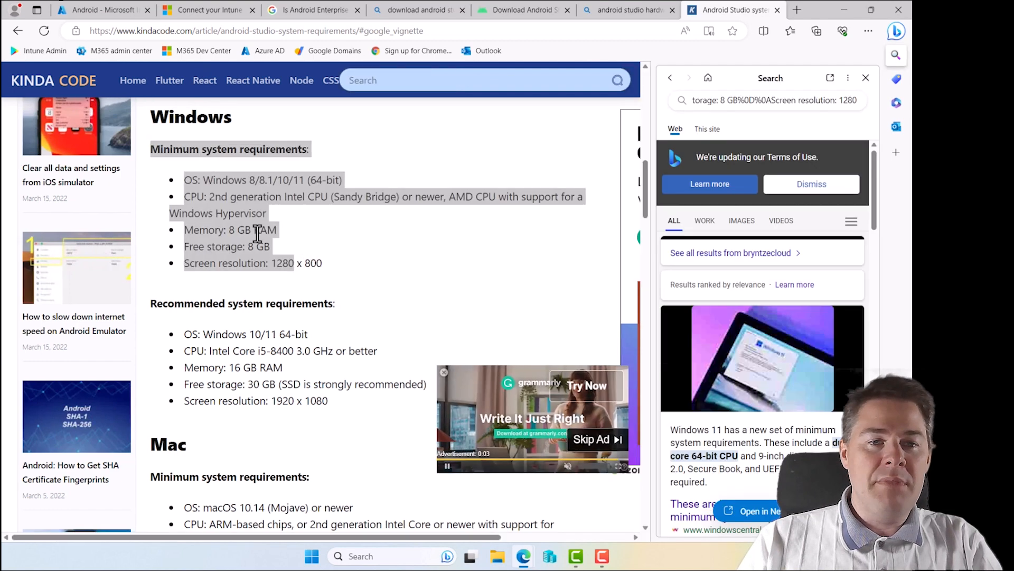
left_click(233, 233)
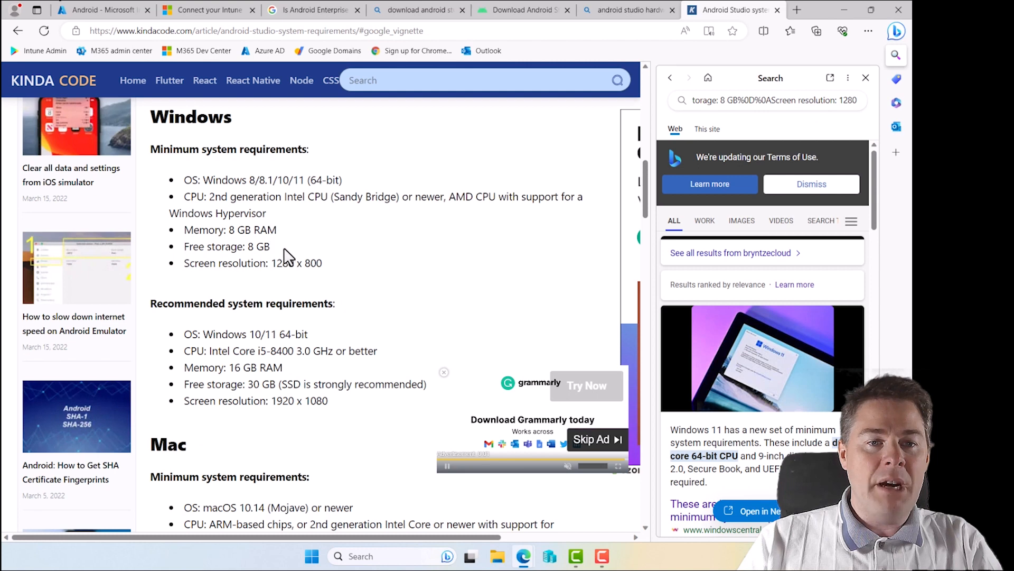
scroll(343, 317, "down", 1)
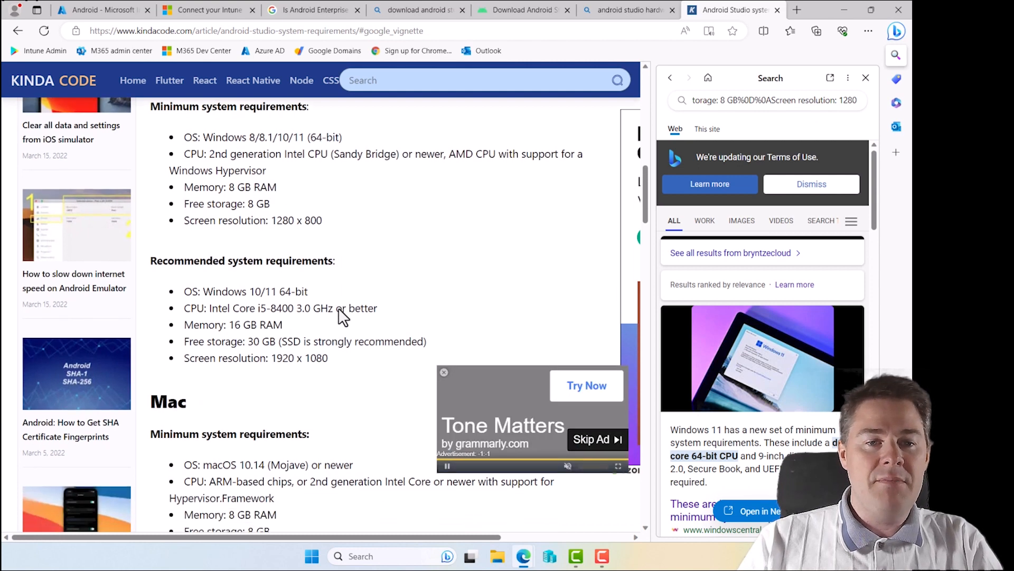
left_click_drag(241, 325, 289, 328)
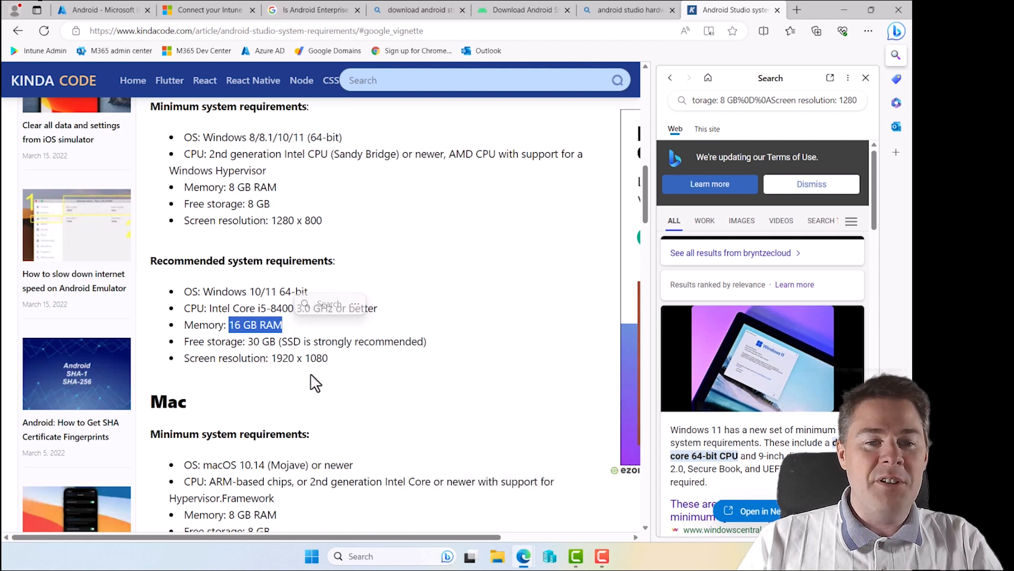
Examine the Android Studio system requirements for Mac, Linux and Chrome OS, and return to the start of the article
scroll(317, 378, "down", 4)
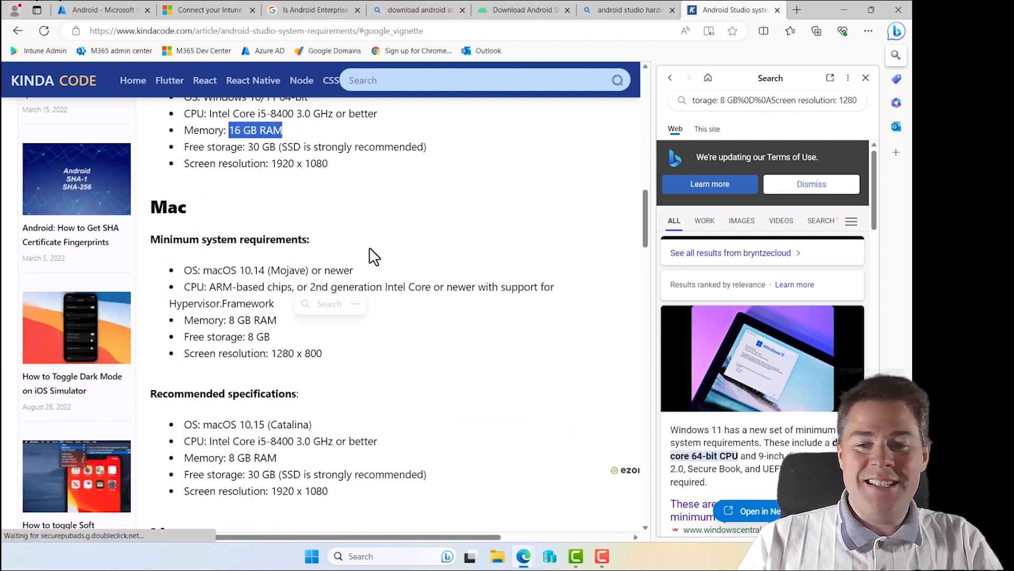
scroll(376, 257, "down", 3)
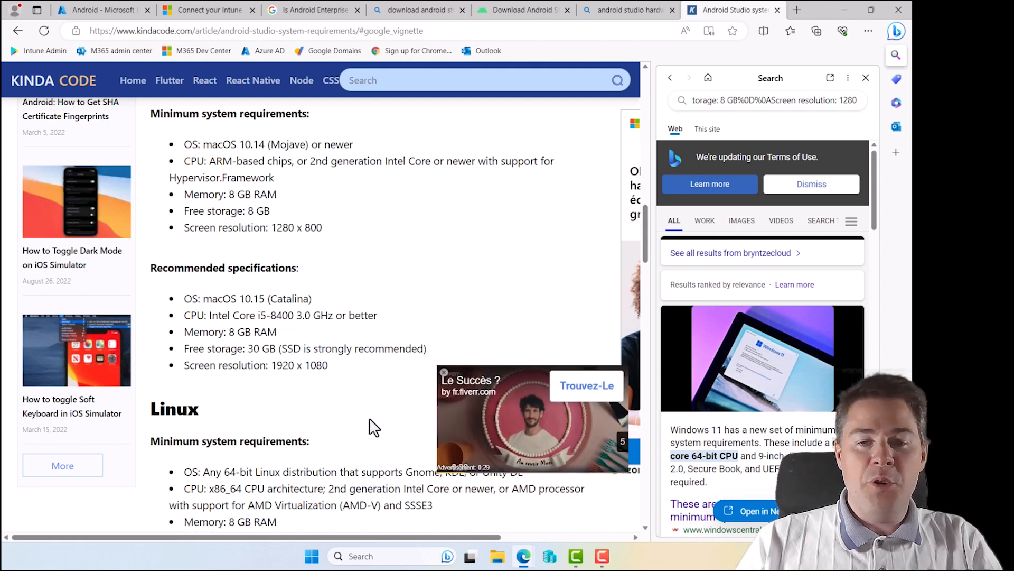
scroll(359, 343, "down", 3)
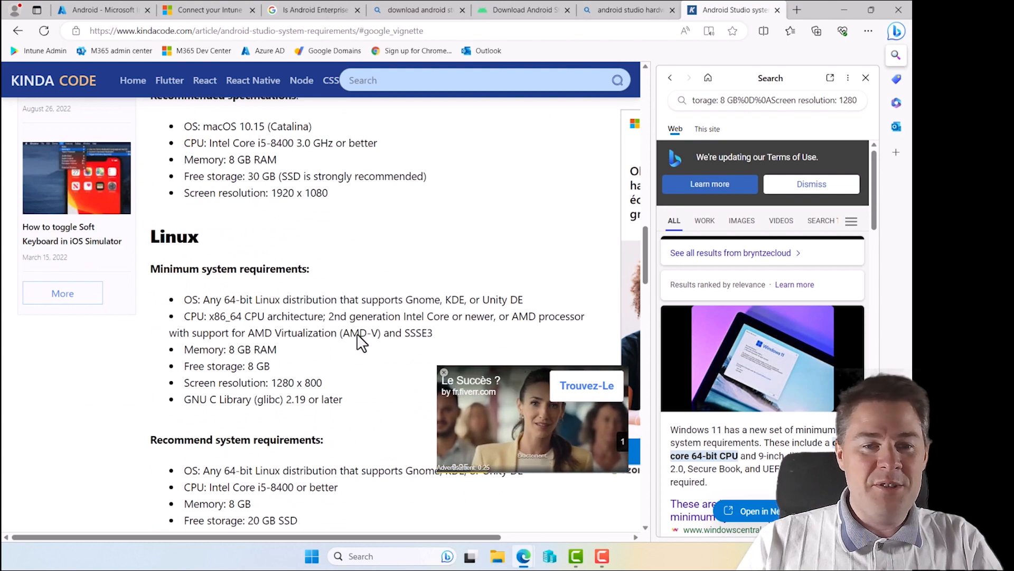
scroll(359, 343, "down", 1)
left_click(444, 373)
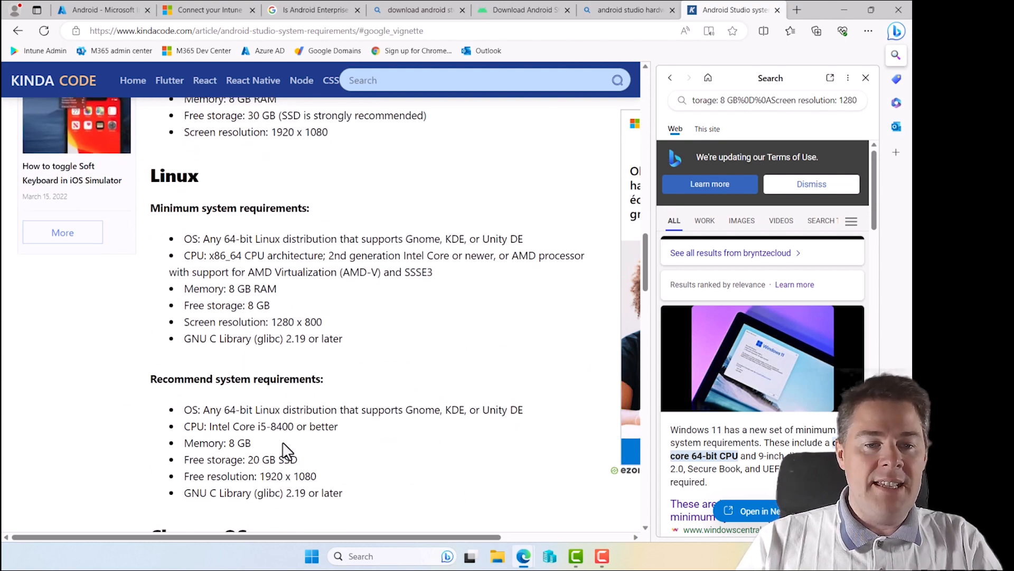
scroll(284, 450, "down", 3)
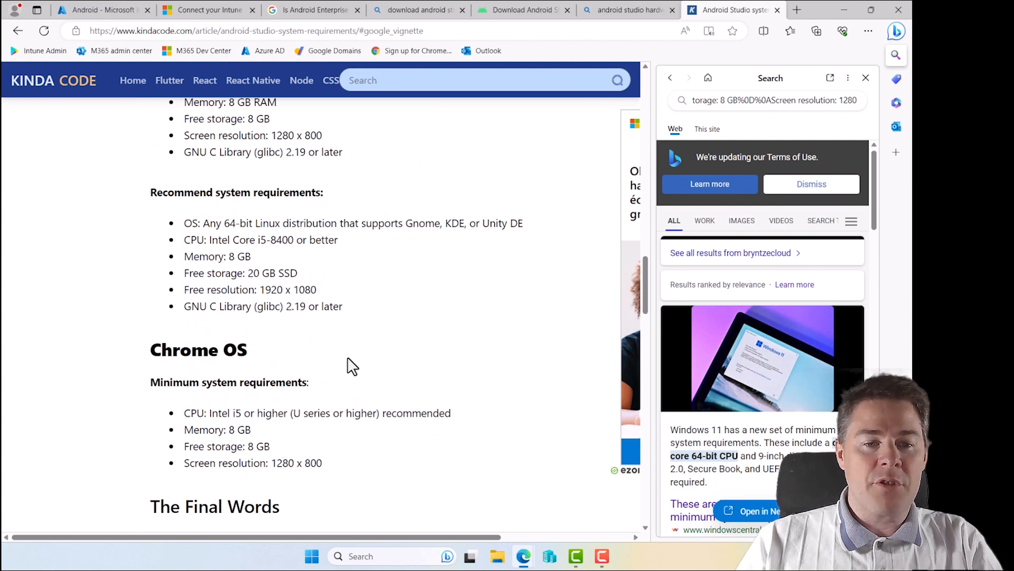
scroll(352, 366, "up", 18)
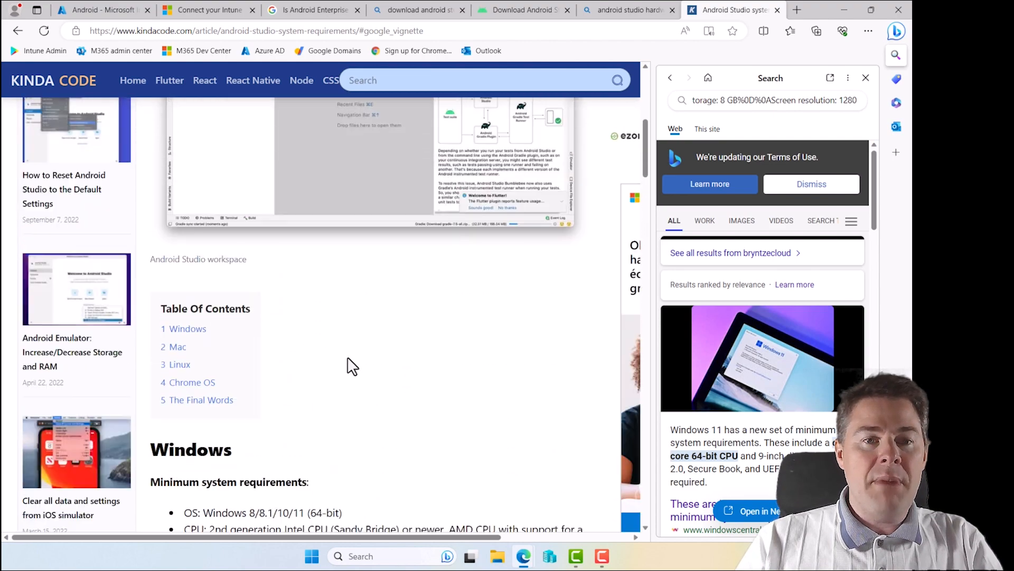
scroll(348, 360, "up", 4)
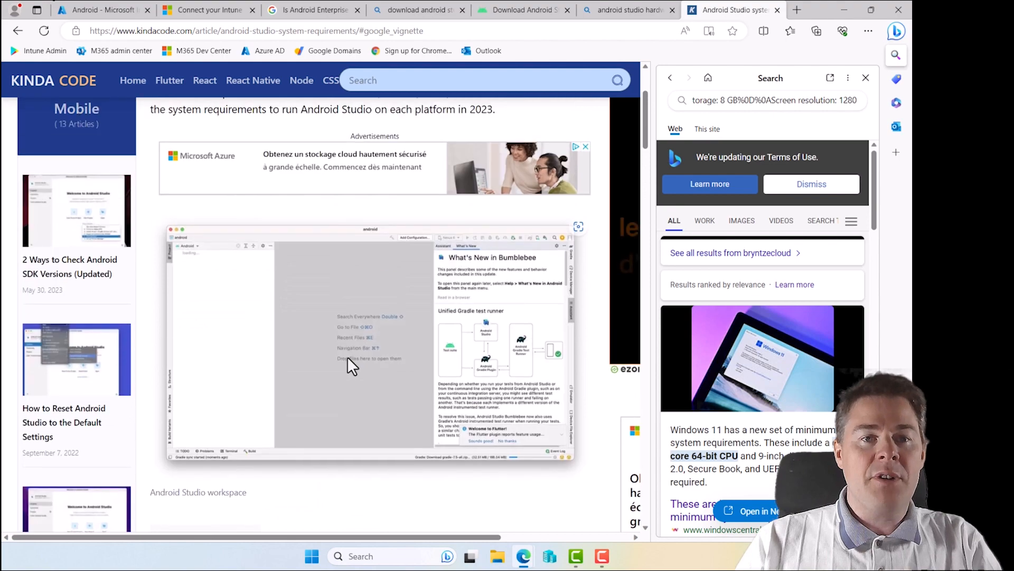
scroll(347, 363, "up", 3)
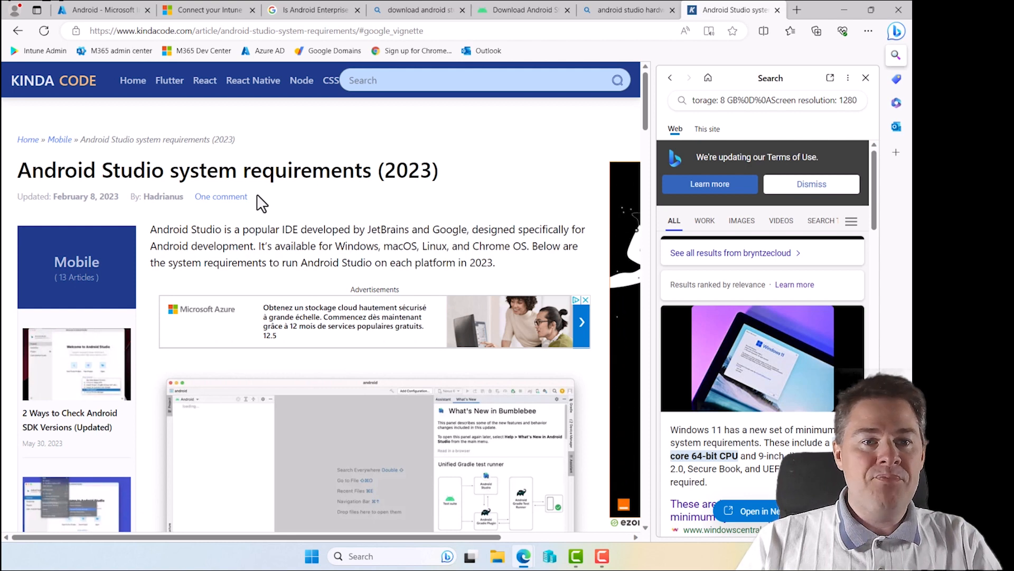
left_click(519, 15)
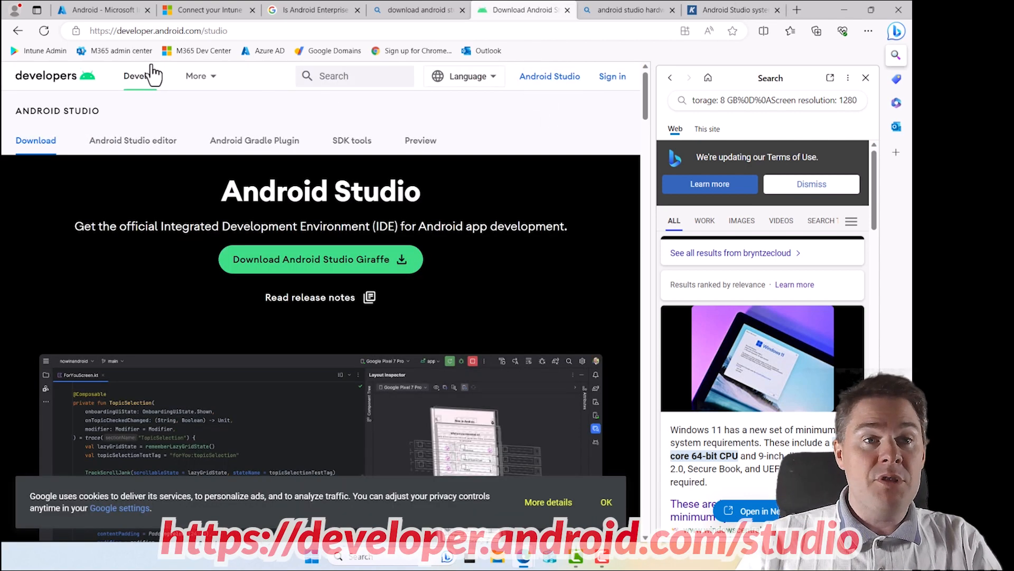
left_click(246, 31)
left_click(255, 34)
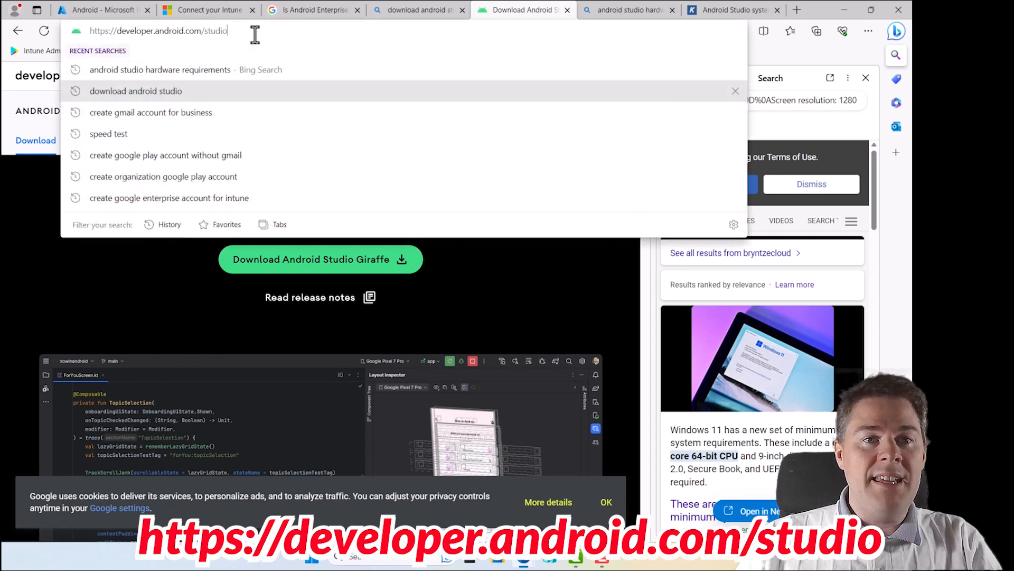
left_click_drag(241, 33, 56, 36)
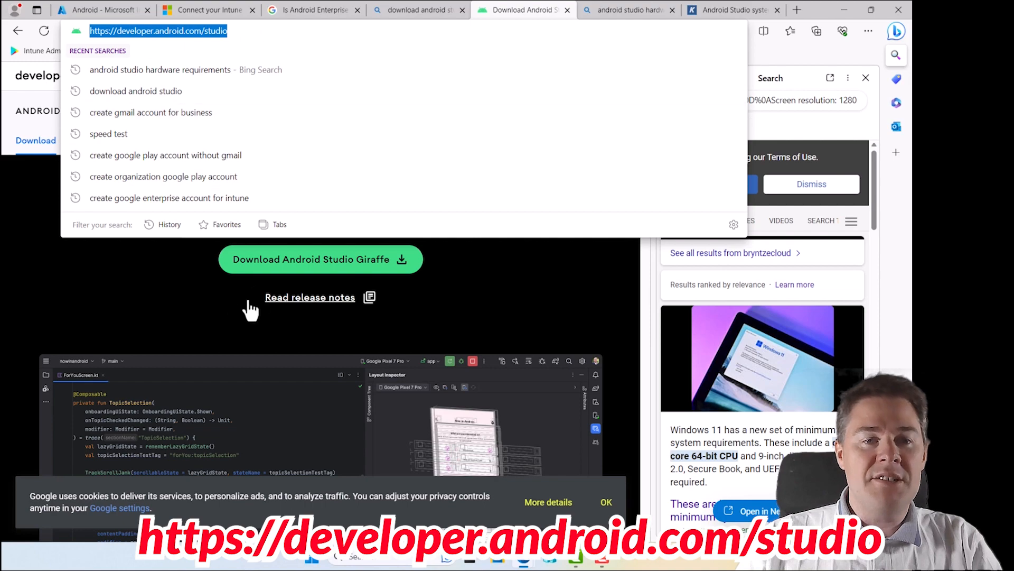
key("Return")
left_click(285, 296)
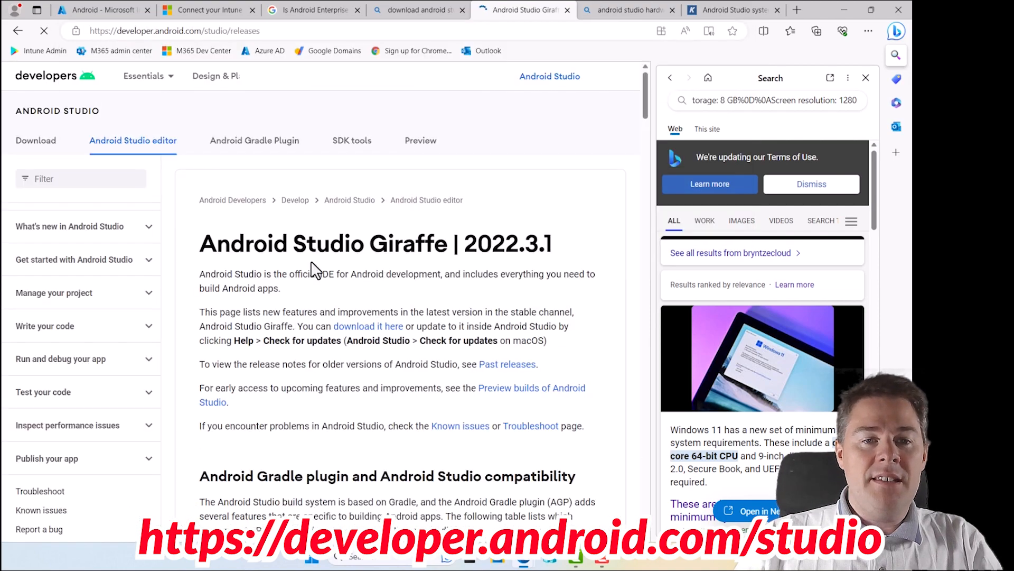
left_click(19, 29)
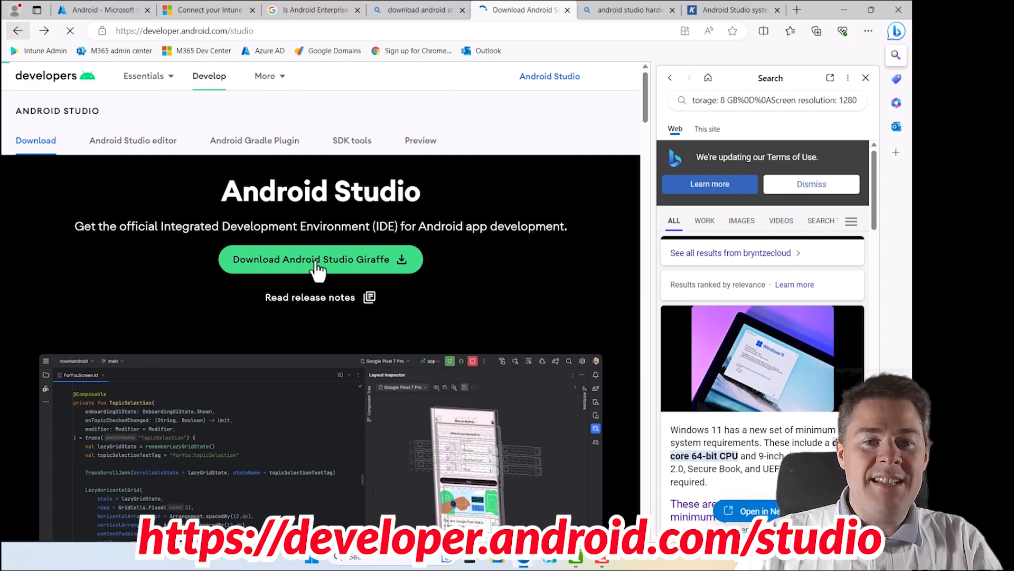
Accept the terms and conditions for Android Studio Giraffe and download the 2022.3.1 Patch 1 installer for Windows
left_click(317, 261)
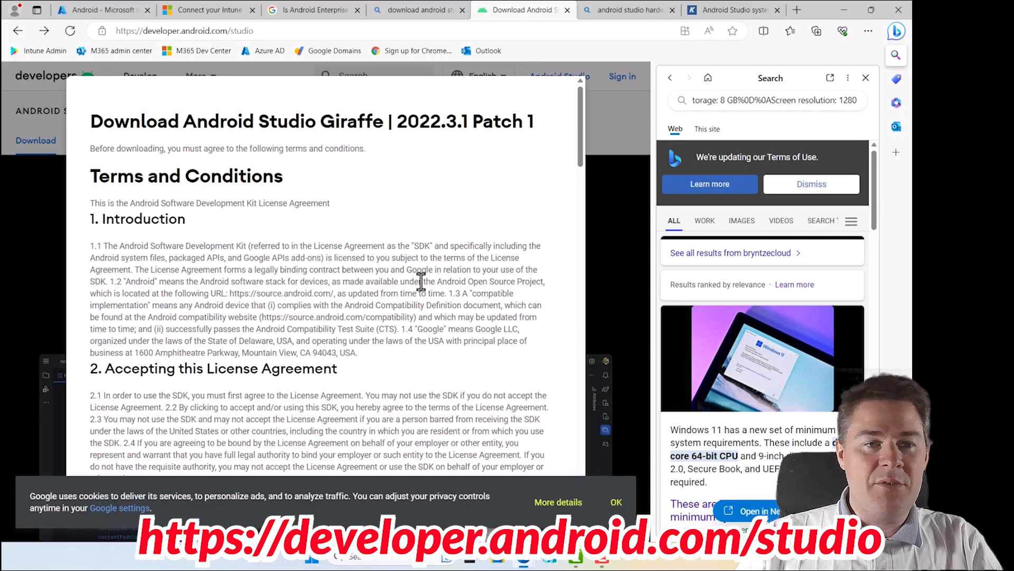
scroll(421, 281, "down", 15)
scroll(421, 281, "up", 13)
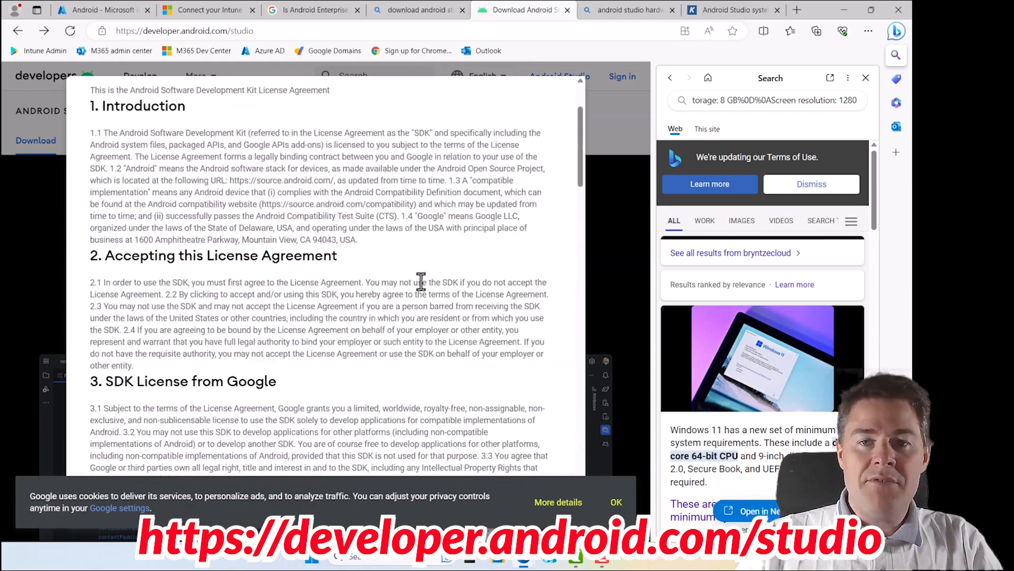
scroll(421, 281, "up", 2)
scroll(423, 222, "down", 15)
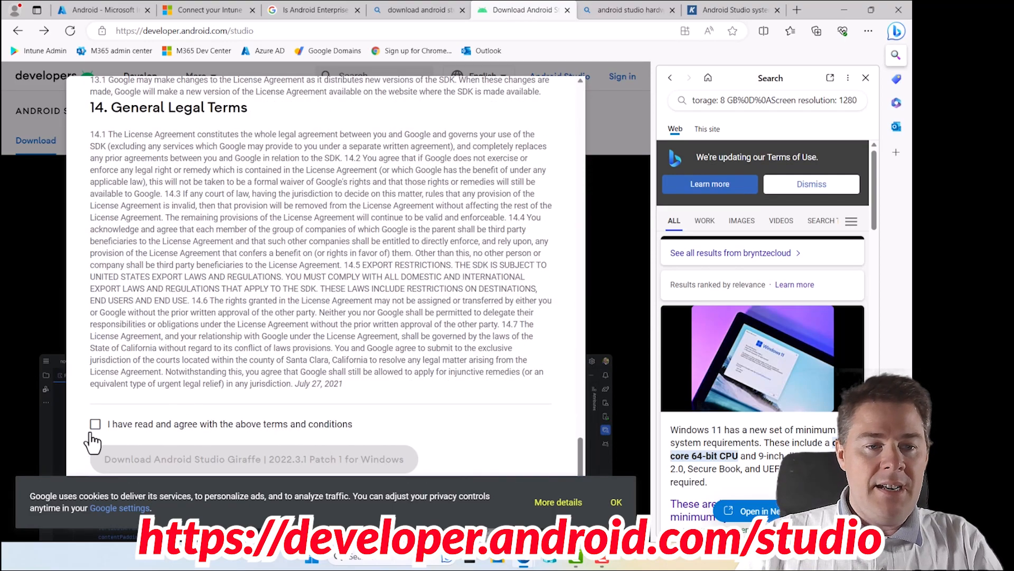
left_click(95, 426)
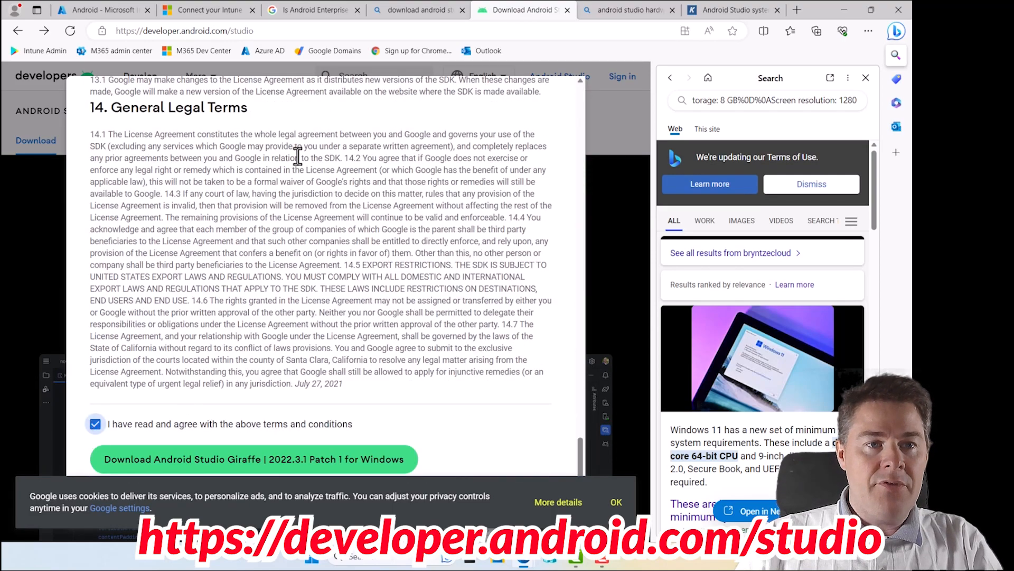
left_click(256, 461)
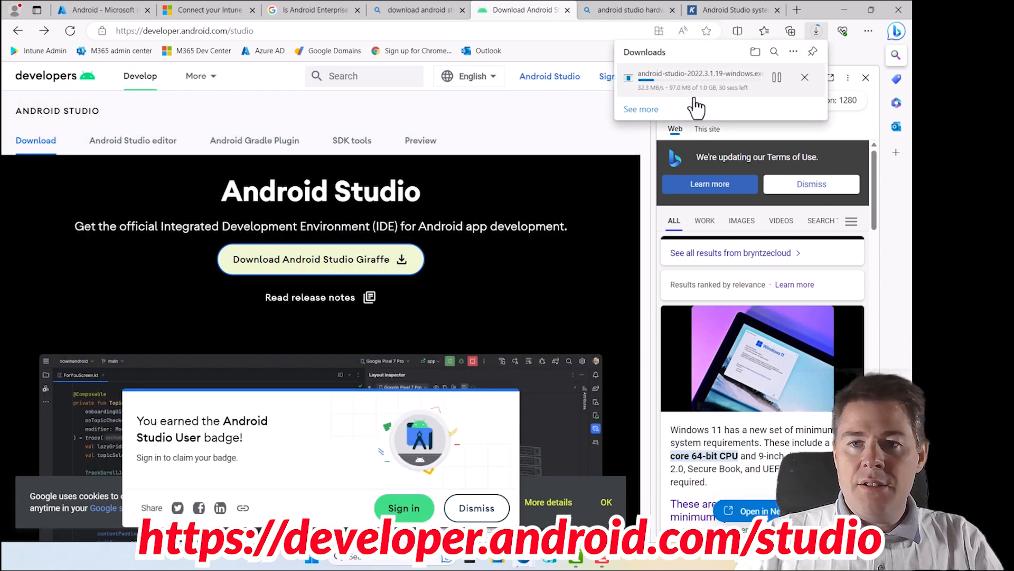
Run the downloaded android-studio-2022.3.1.19-windows.exe and allow it to make changes to the device
mouse_move(707, 108)
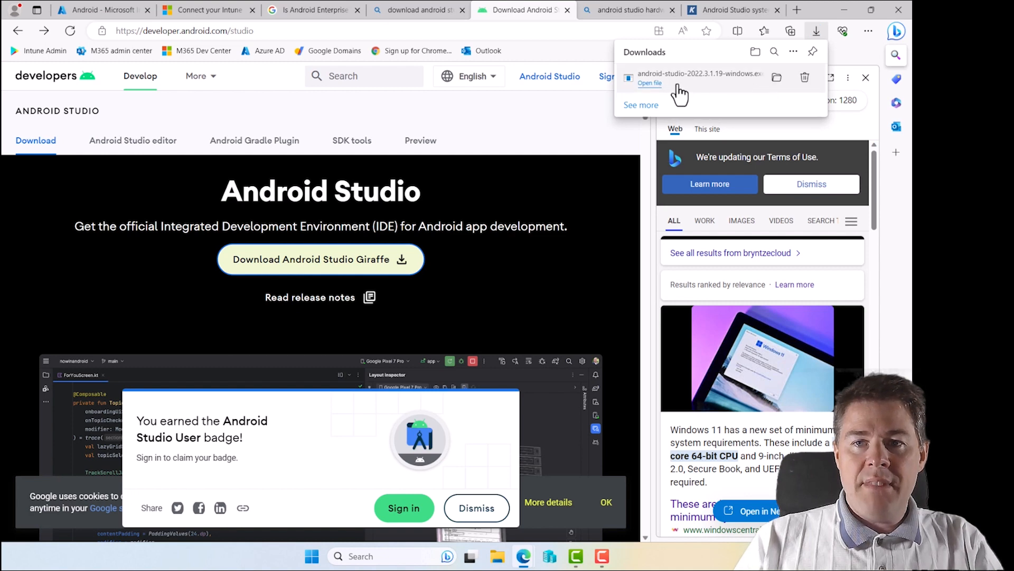
left_click(649, 84)
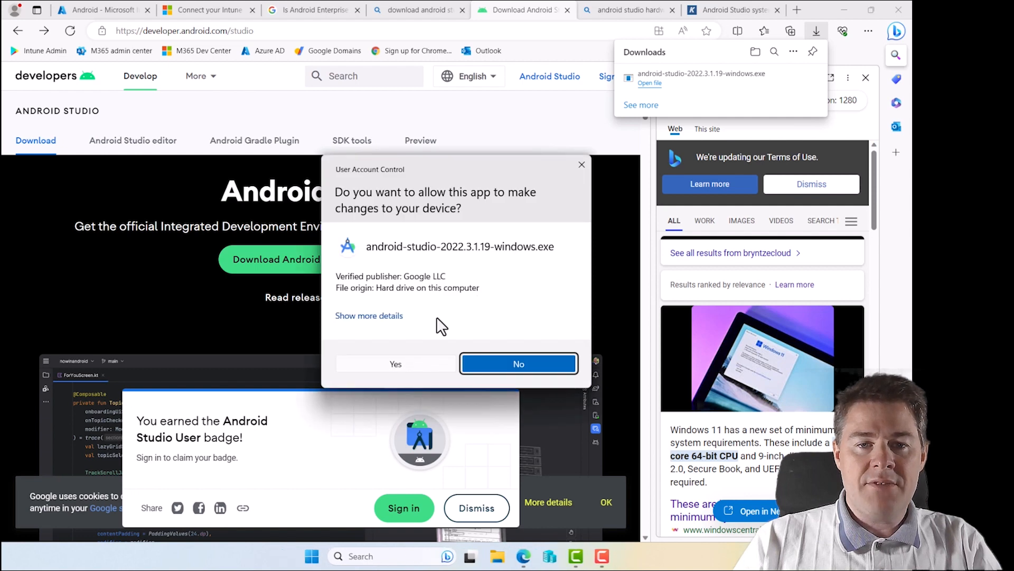
left_click_drag(452, 168, 215, 198)
left_click(290, 400)
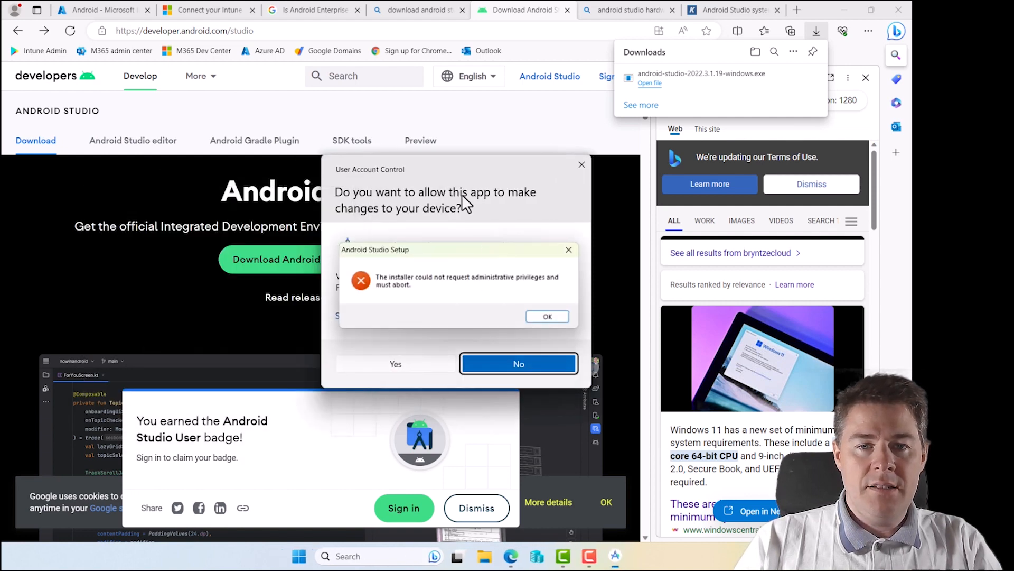
left_click(547, 316)
left_click_drag(446, 161, 271, 198)
left_click(322, 399)
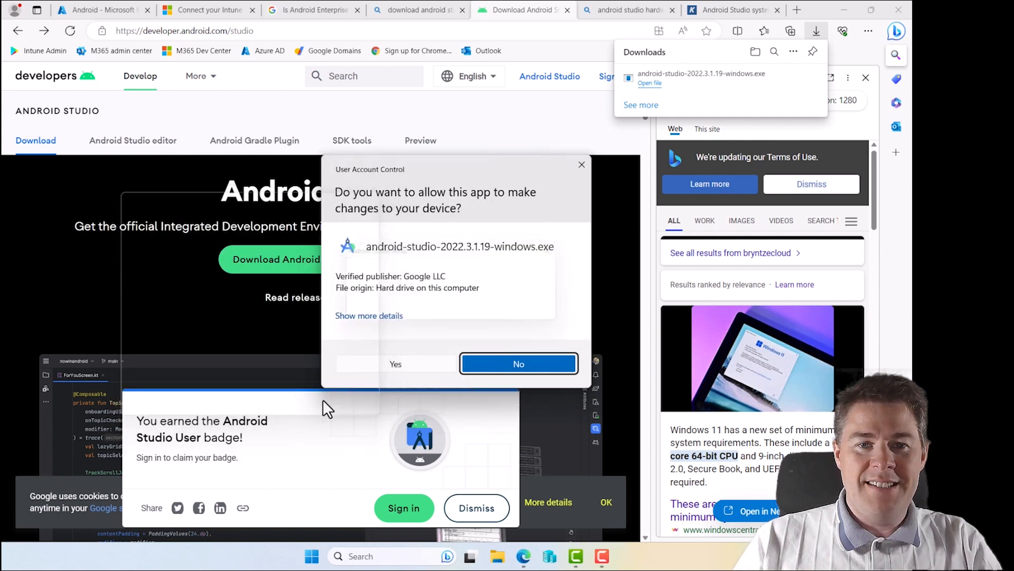
left_click(542, 316)
left_click_drag(489, 167, 327, 188)
left_click(357, 383)
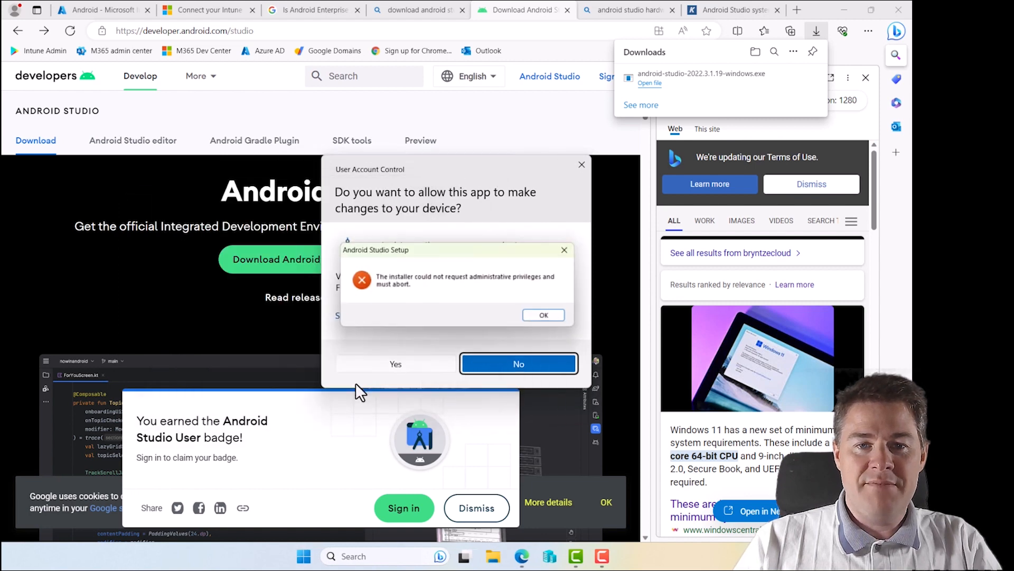
left_click(542, 316)
left_click_drag(526, 163, 462, 156)
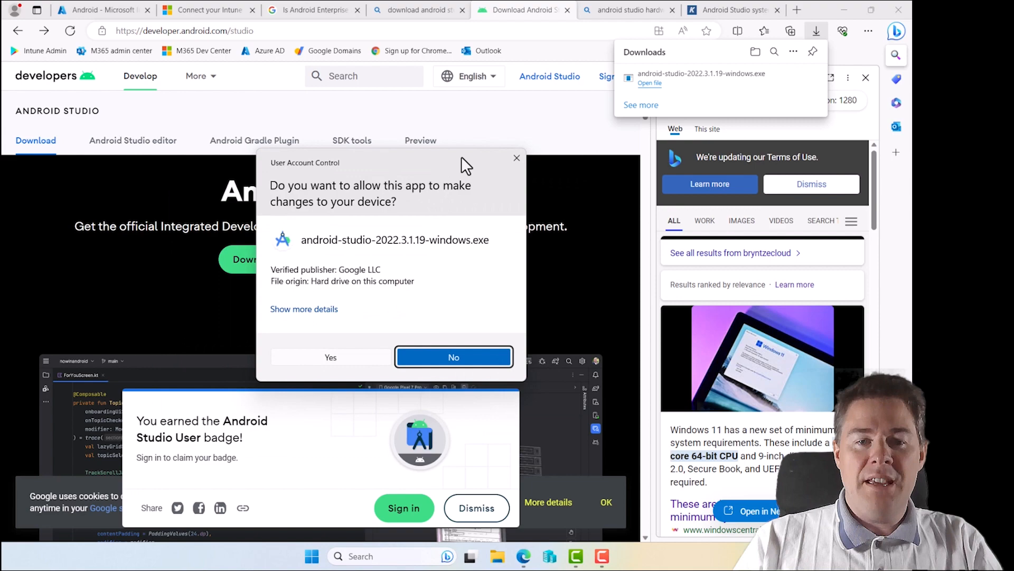
left_click(331, 357)
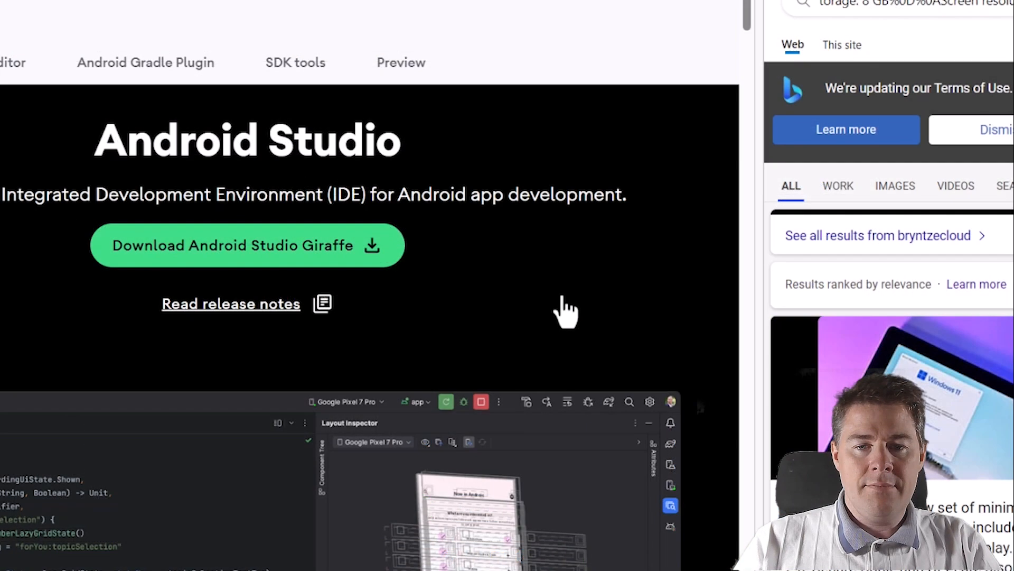
Proceed through the setup with the Android Virtual Device component included and C:\Program Files\Android\Android Studio as the installation location
left_click(681, 568)
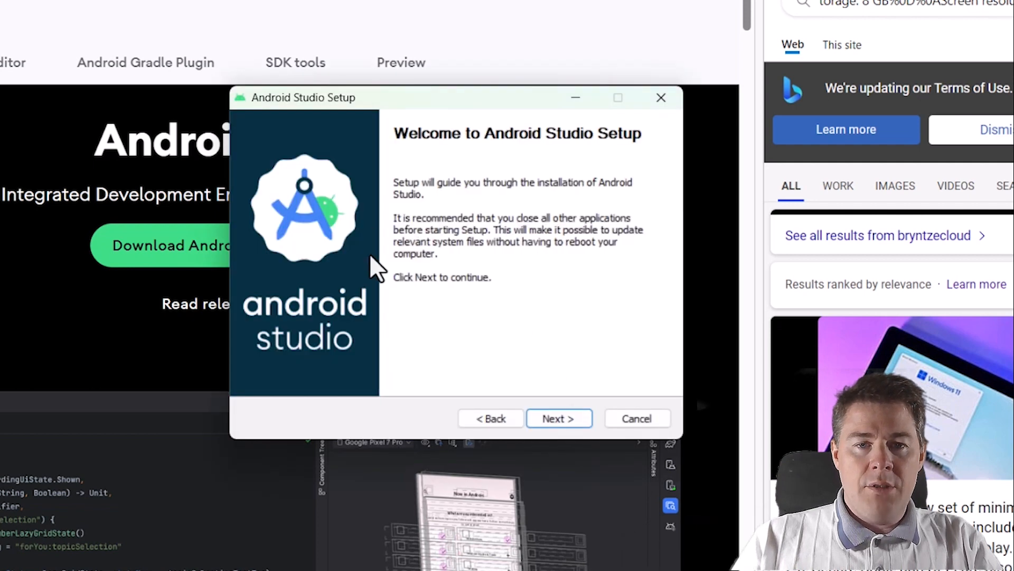
left_click(556, 418)
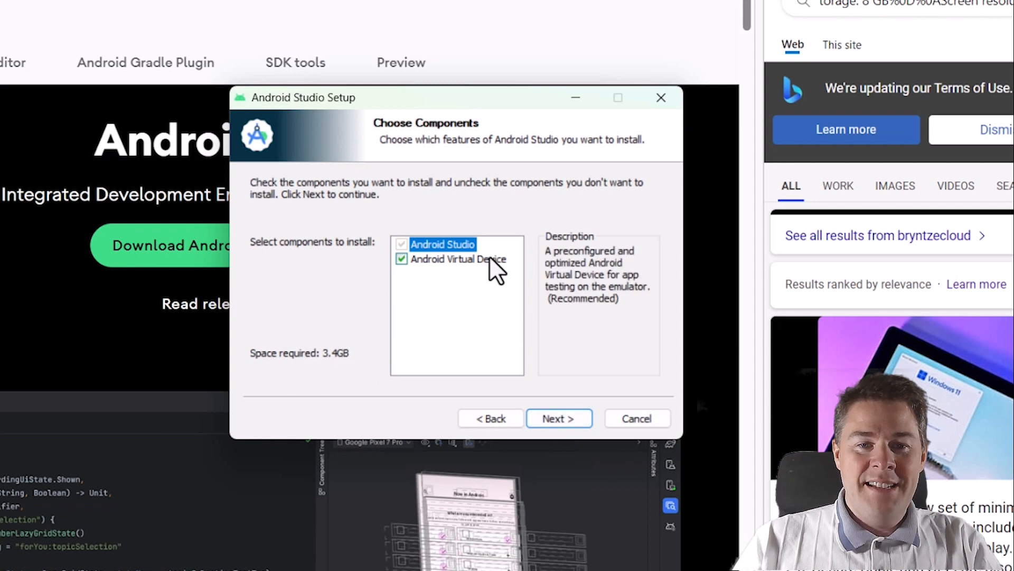
left_click(452, 259)
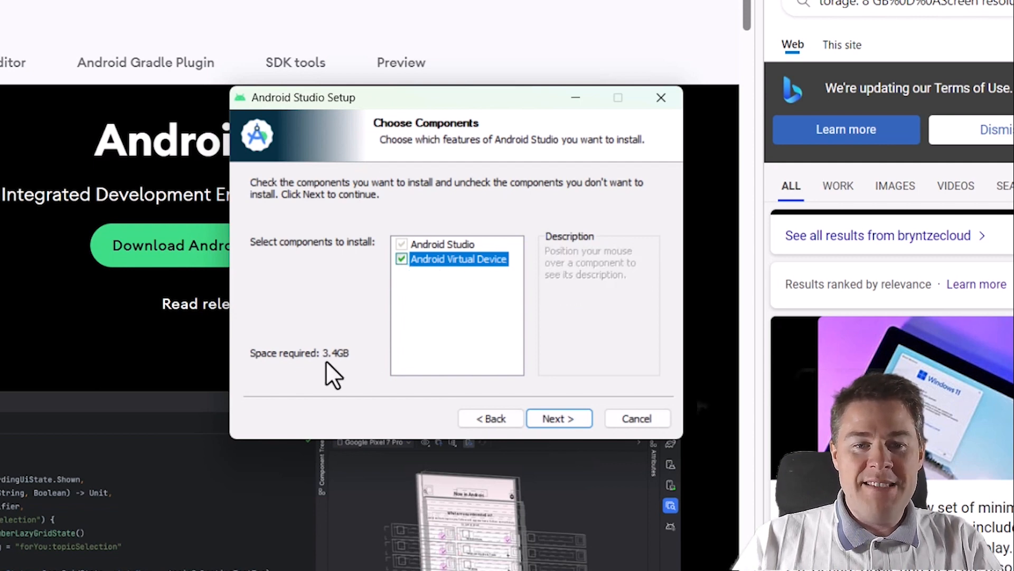
left_click(563, 419)
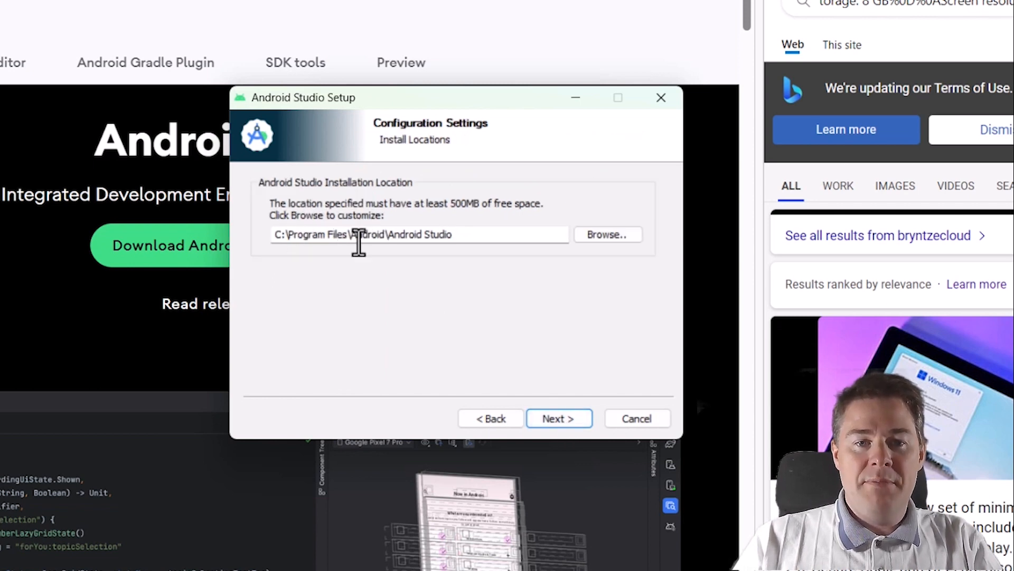
left_click(557, 421)
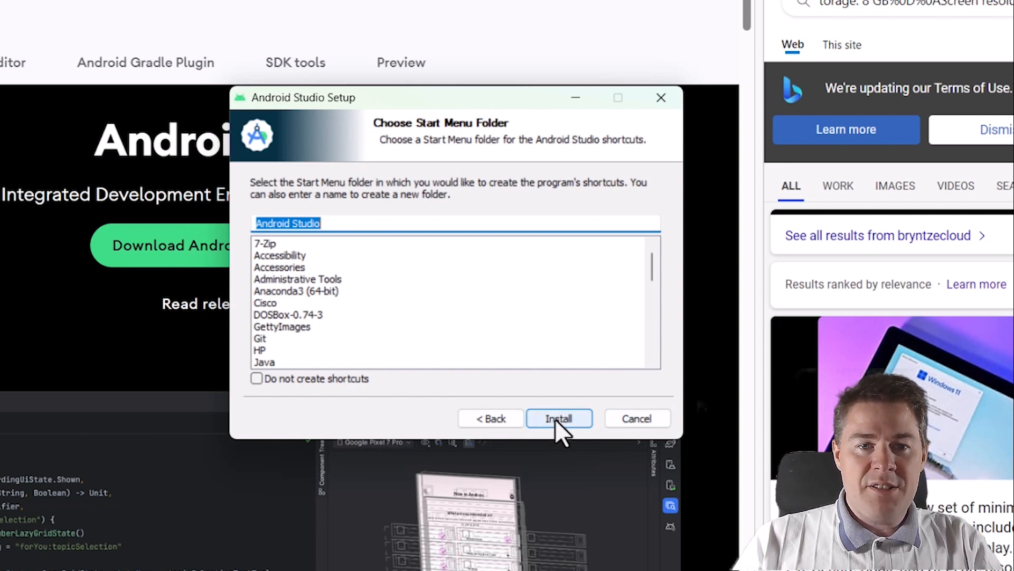
Install Android Studio with shortcuts in the Android Studio Start Menu folder, showing the installation details
left_click(555, 419)
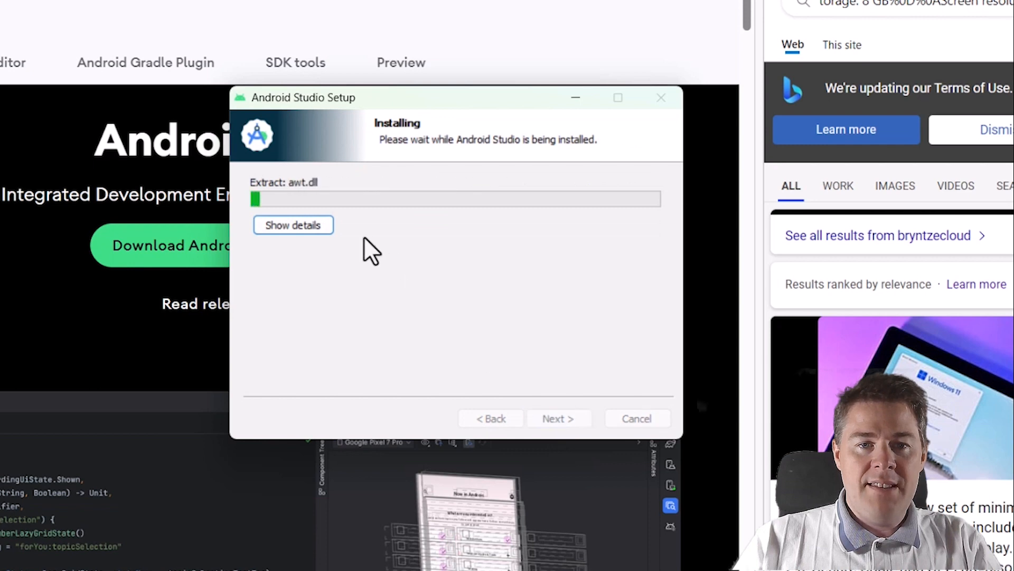
left_click(307, 231)
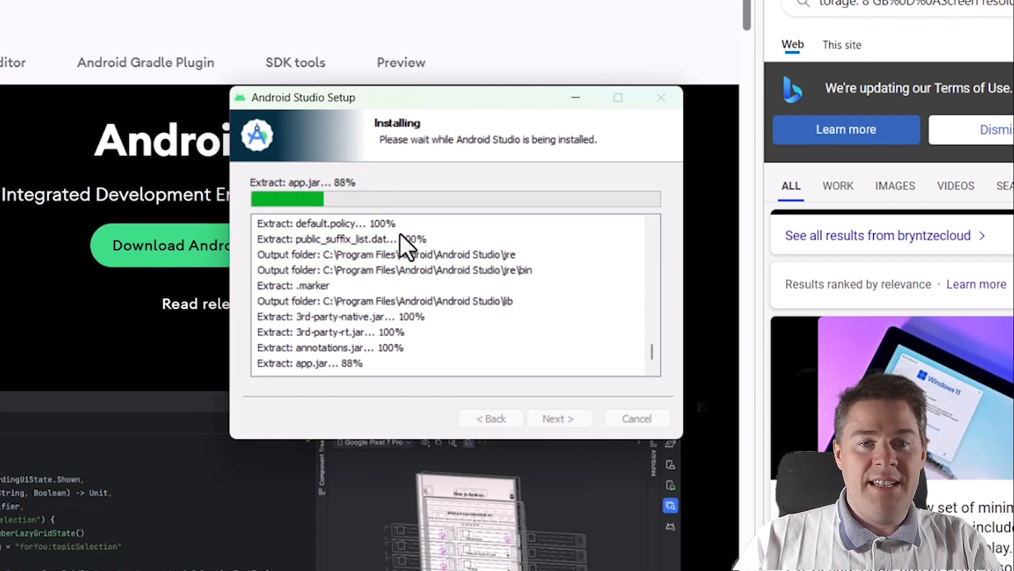
left_click_drag(425, 105, 560, 127)
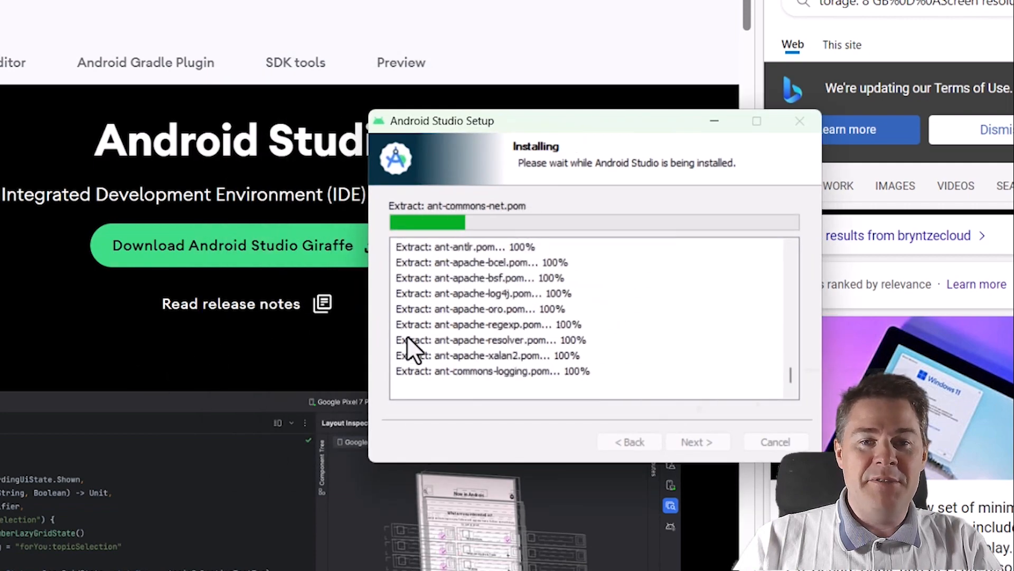
left_click_drag(553, 119, 341, 93)
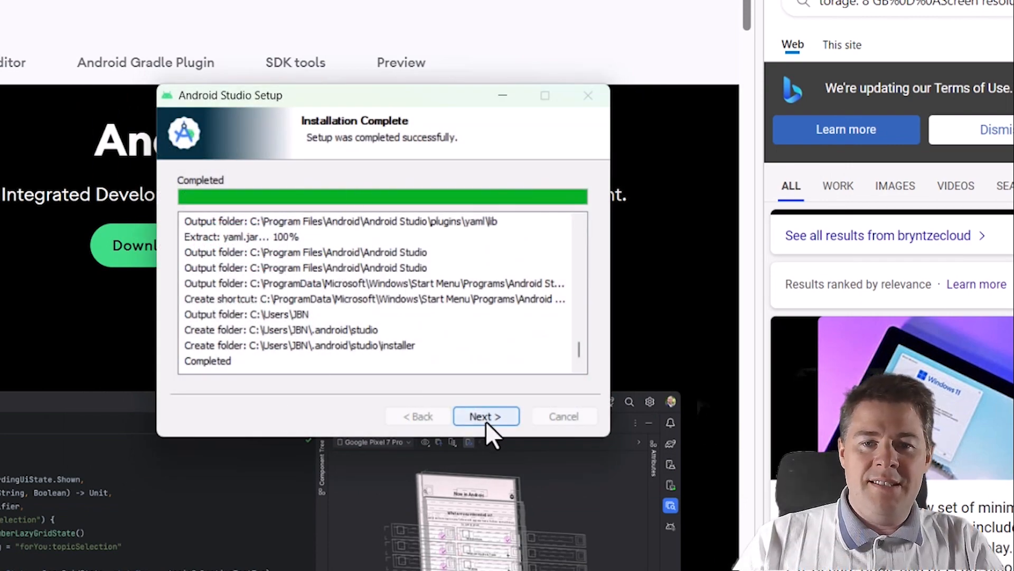
left_click(486, 417)
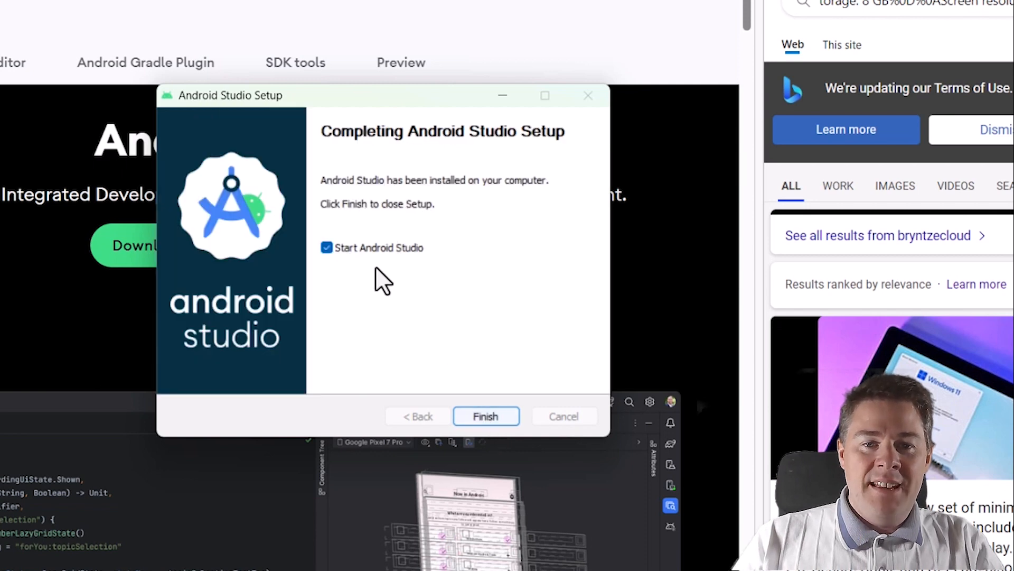
Finish the installer and start Android Studio without importing settings, agreeing to send usage statistics to Google
left_click(489, 414)
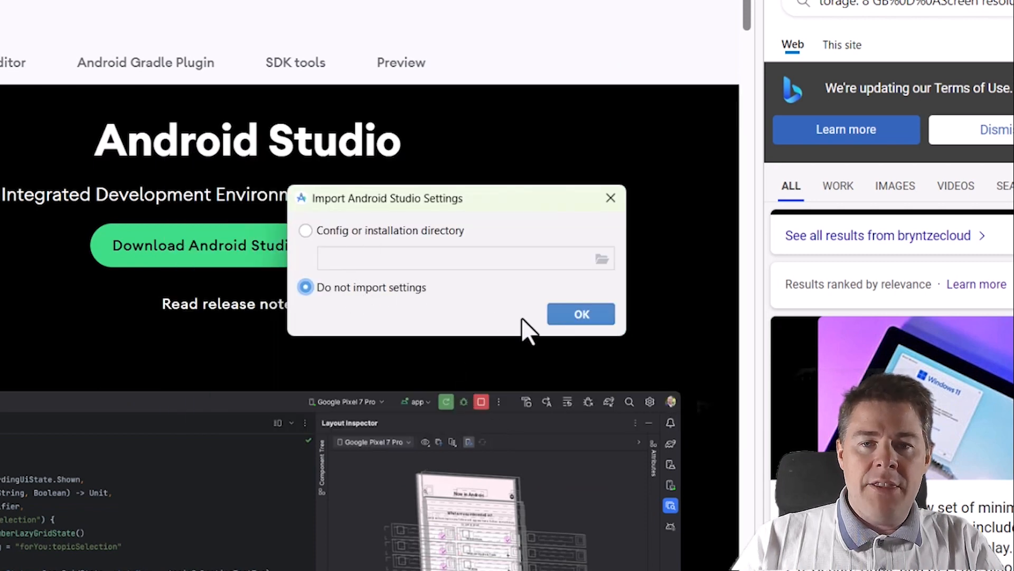
left_click(586, 316)
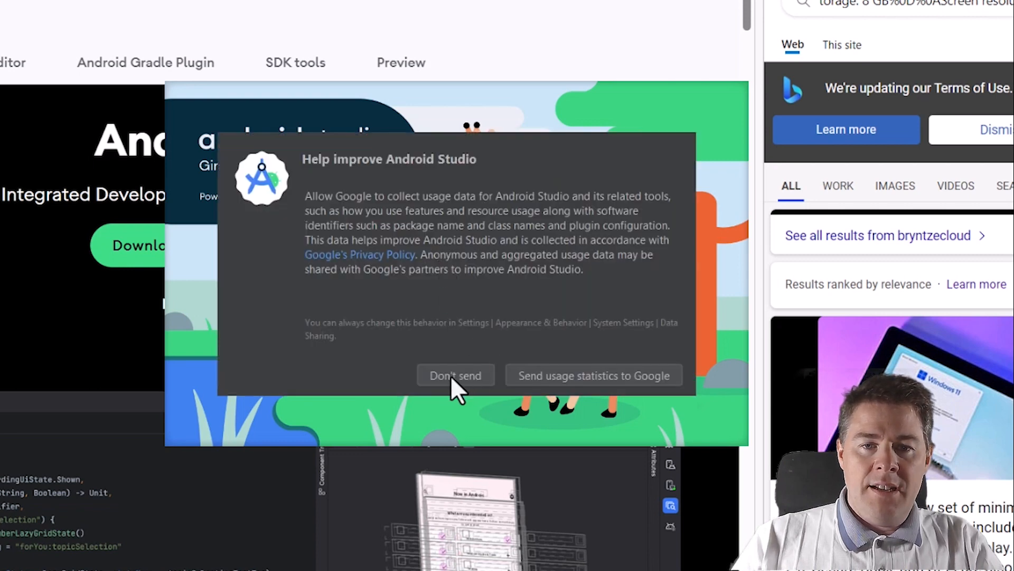
left_click(576, 376)
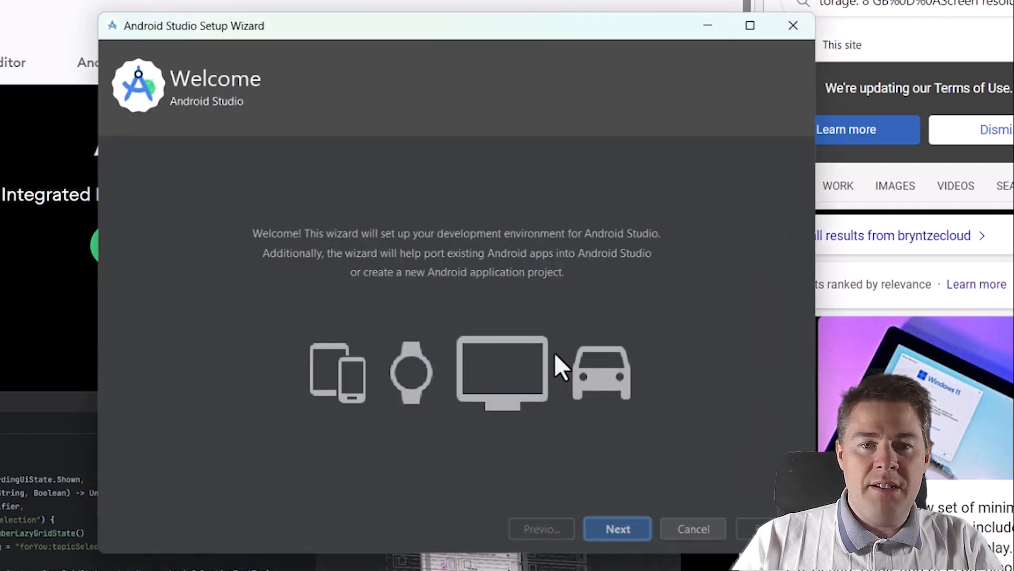
Configure the setup wizard with the Standard install type and the Light theme, and go through the listed SDK components
left_click(620, 523)
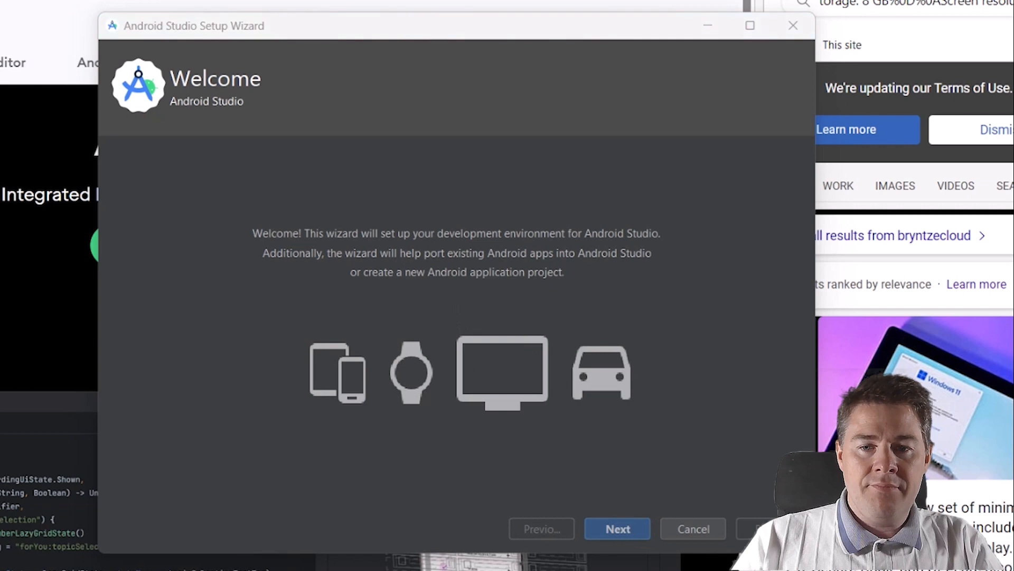
left_click(613, 525)
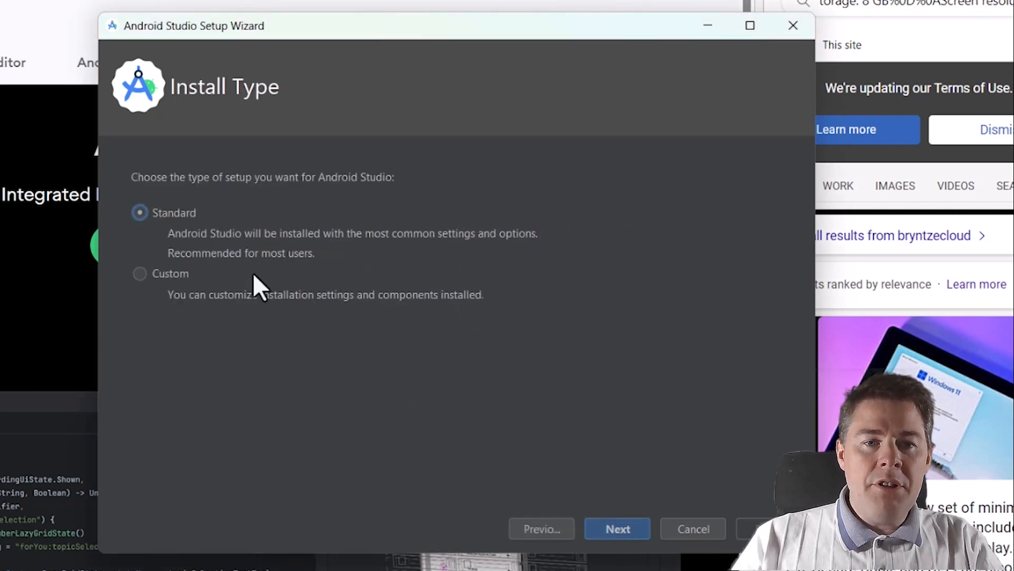
left_click(624, 530)
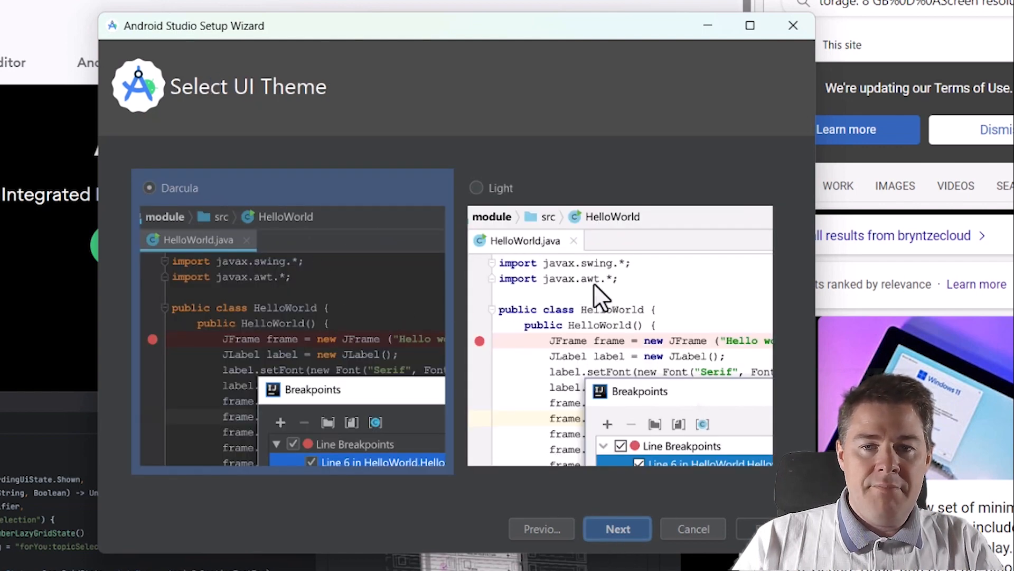
left_click(534, 281)
left_click(616, 528)
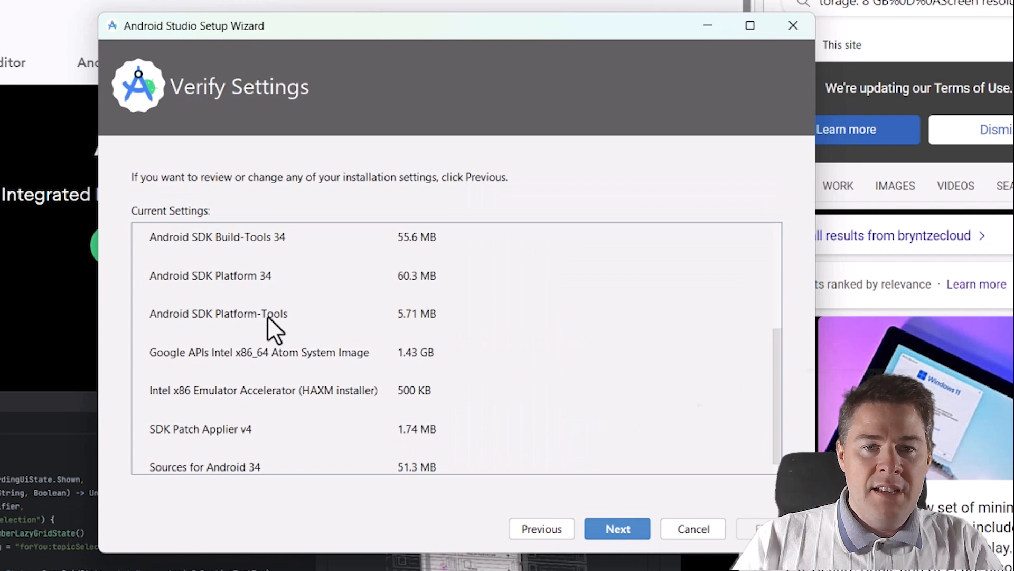
scroll(267, 317, "down", 1)
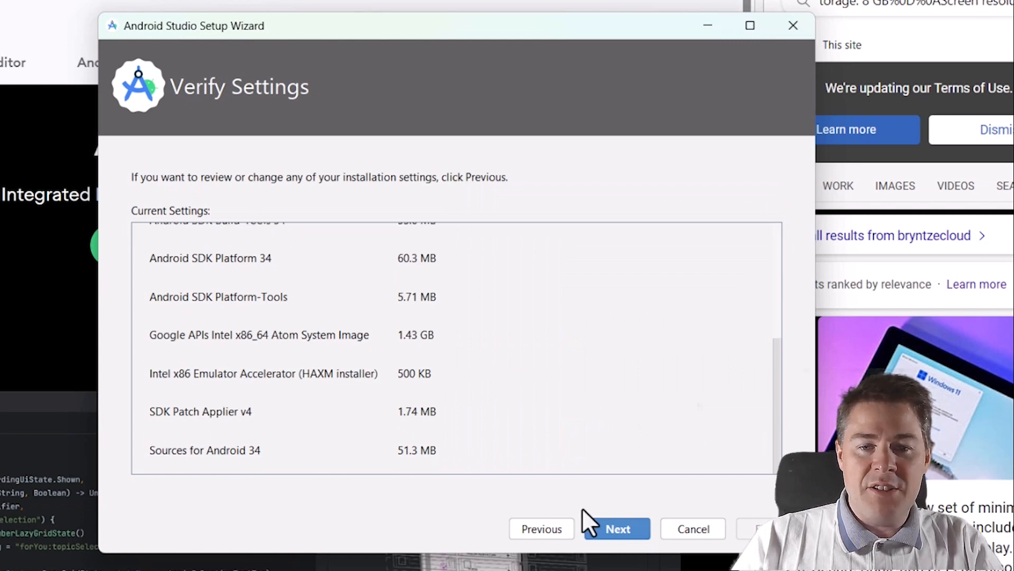
left_click(616, 531)
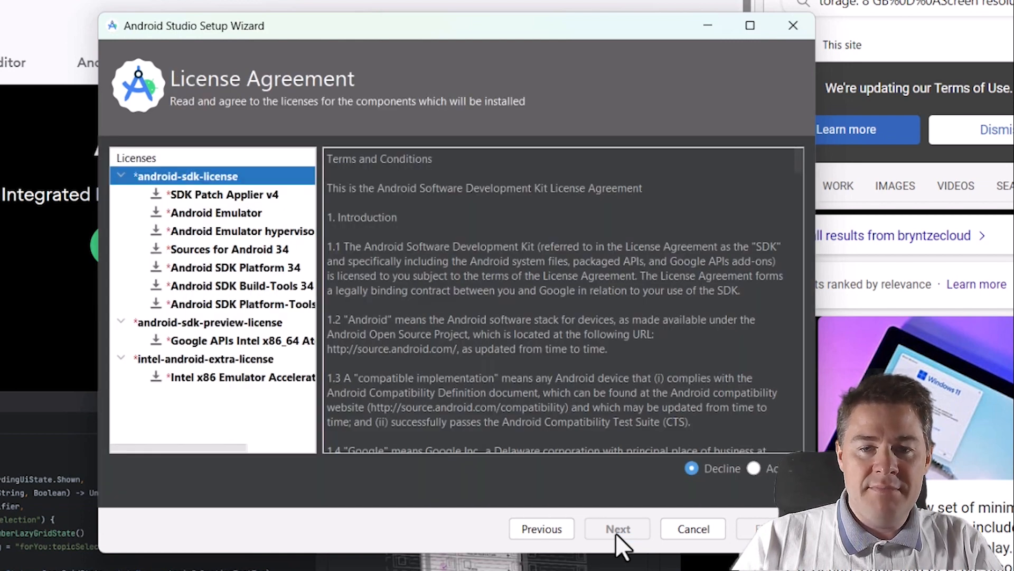
Accept the android-sdk, android-sdk-preview and intel-android-extra licenses and start downloading the components
left_click(754, 469)
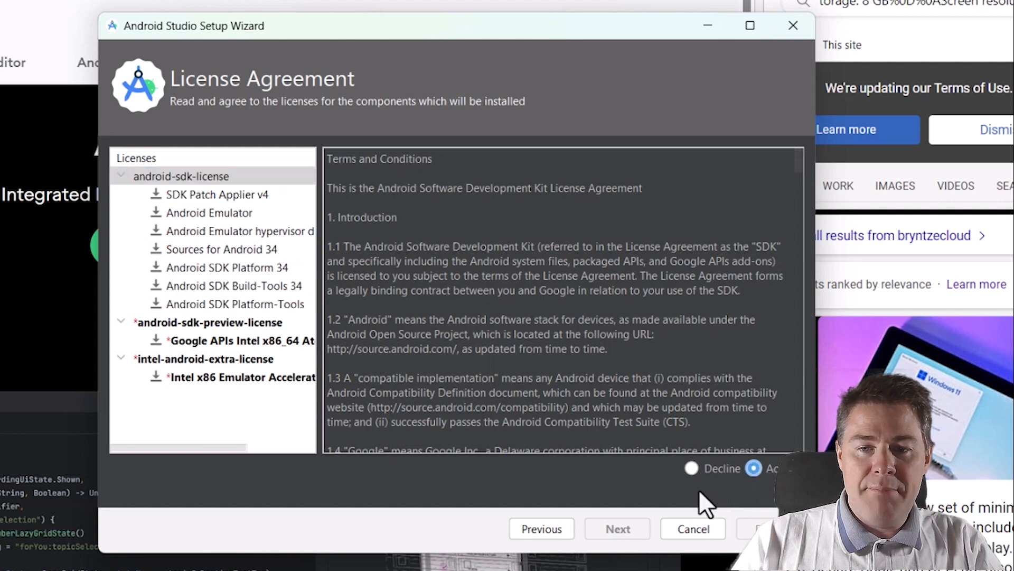
left_click(221, 338)
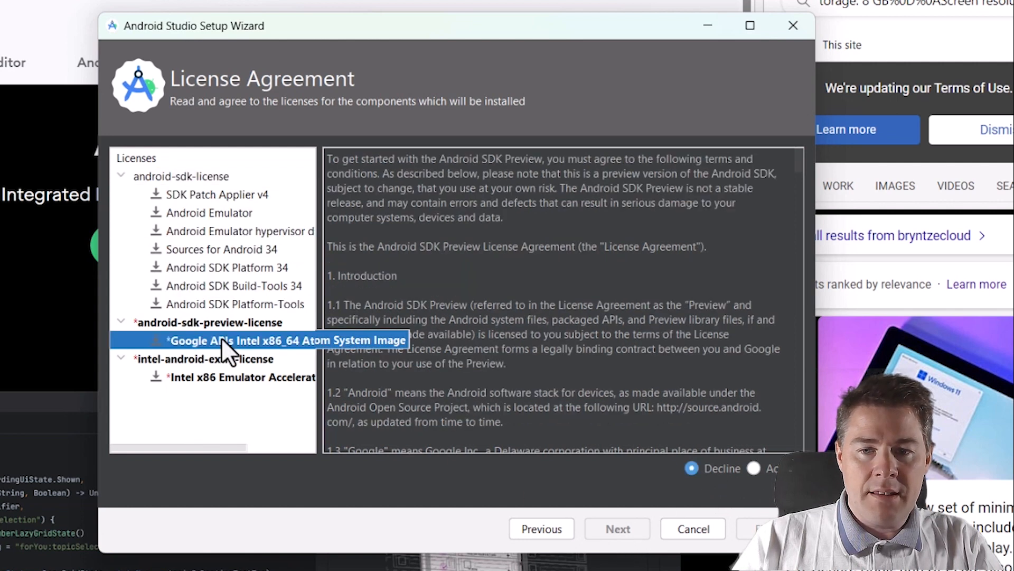
left_click(755, 469)
left_click(248, 380)
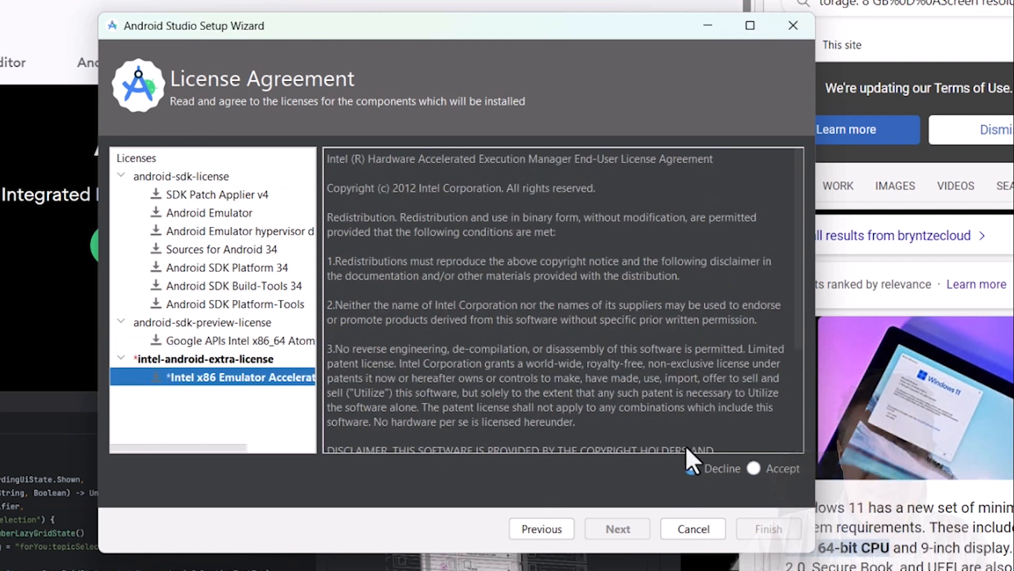
left_click(749, 468)
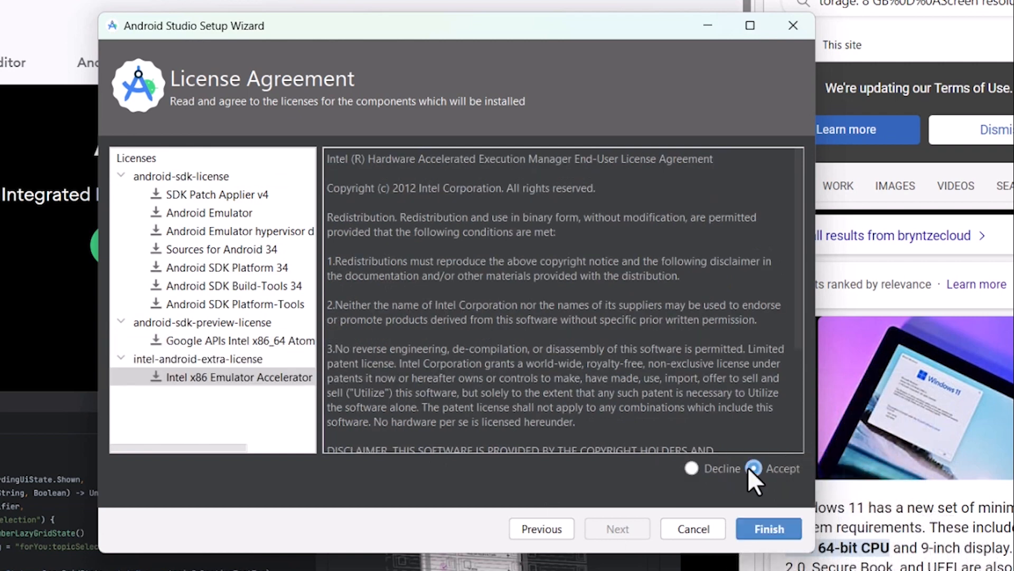
left_click(767, 528)
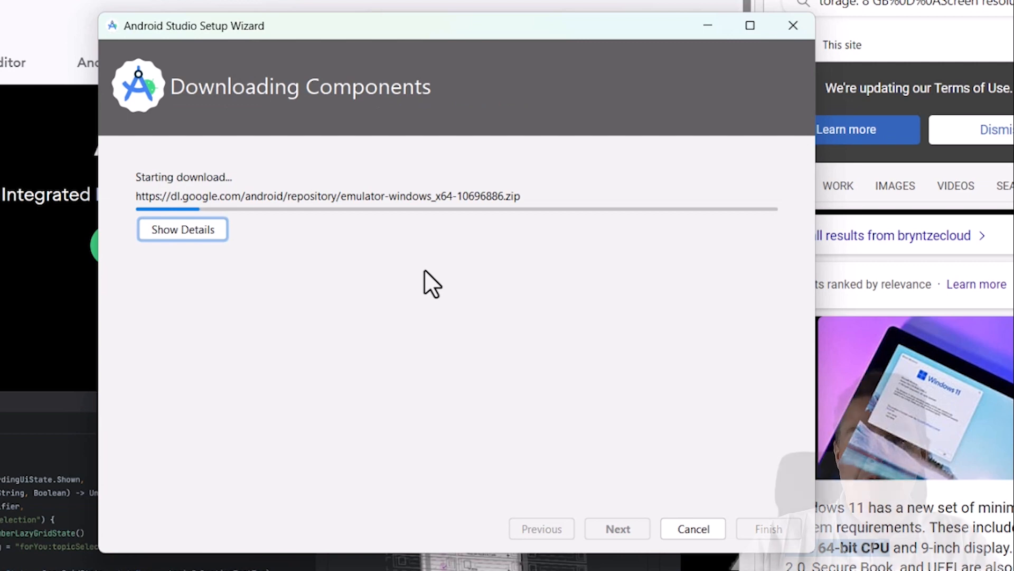
Show the component download details, allow both Windows Command Processor requests to make changes, and finish the setup wizard
left_click(196, 229)
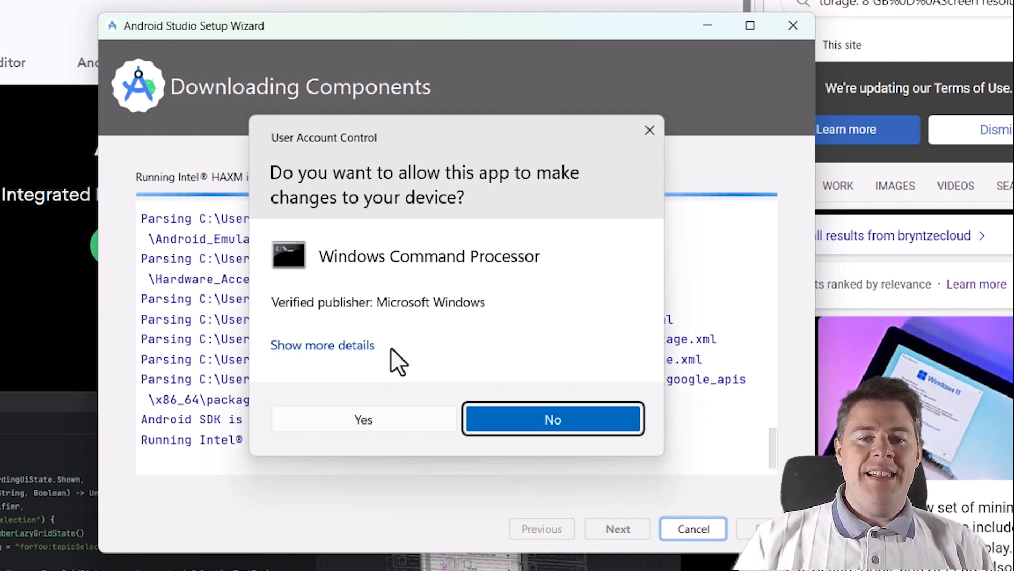
left_click(344, 346)
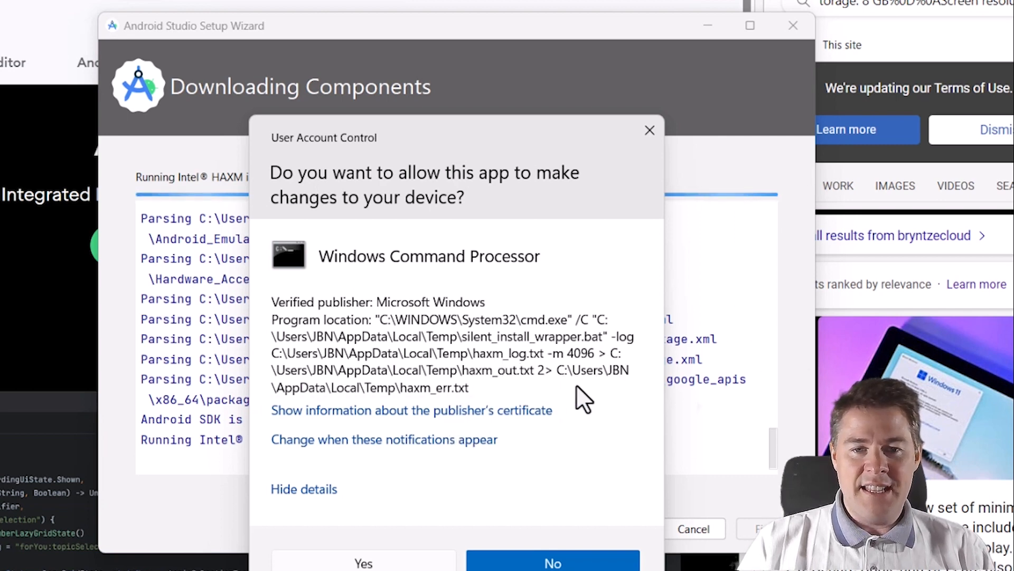
left_click(351, 564)
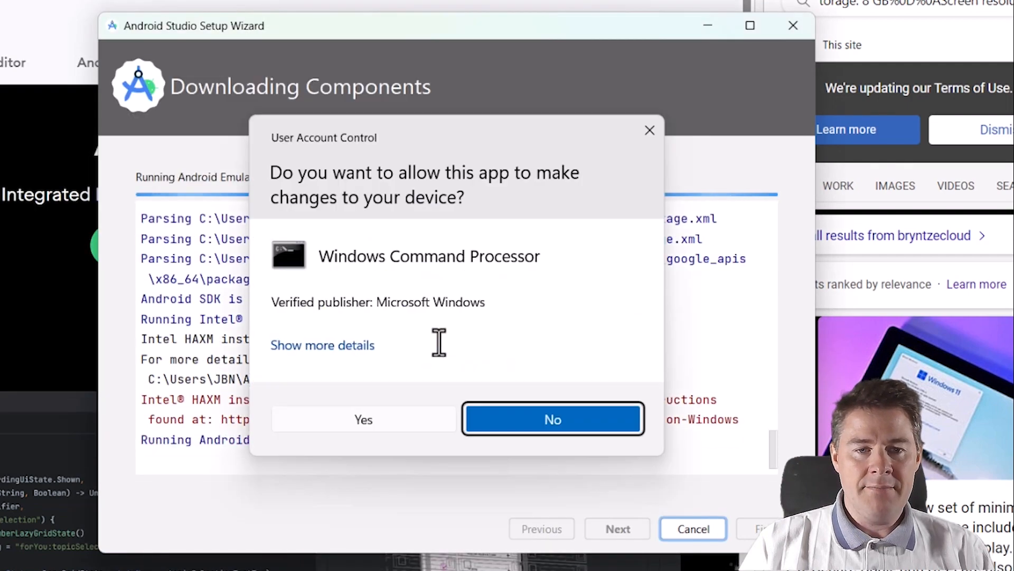
left_click_drag(442, 133, 581, 1)
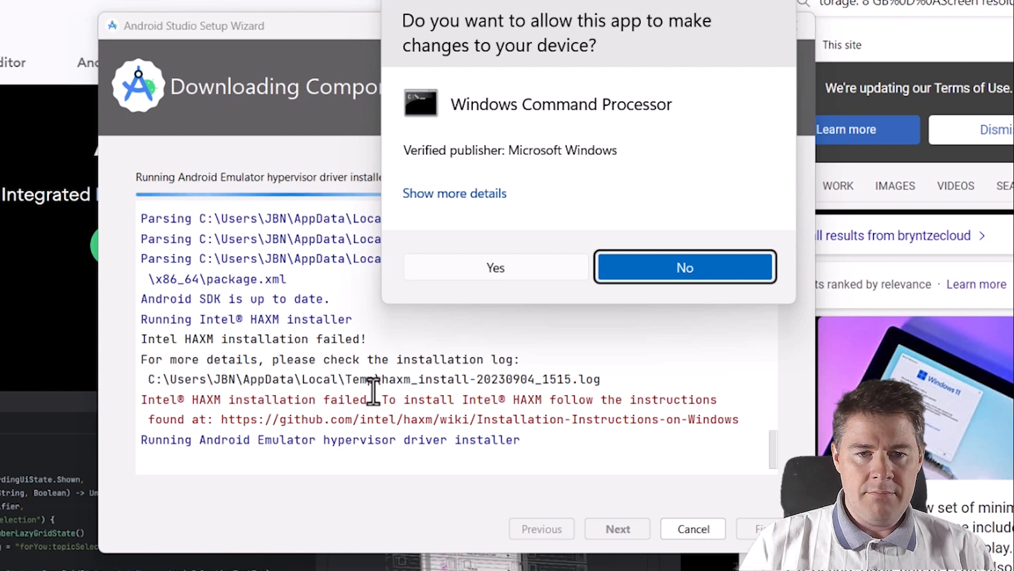
left_click(499, 269)
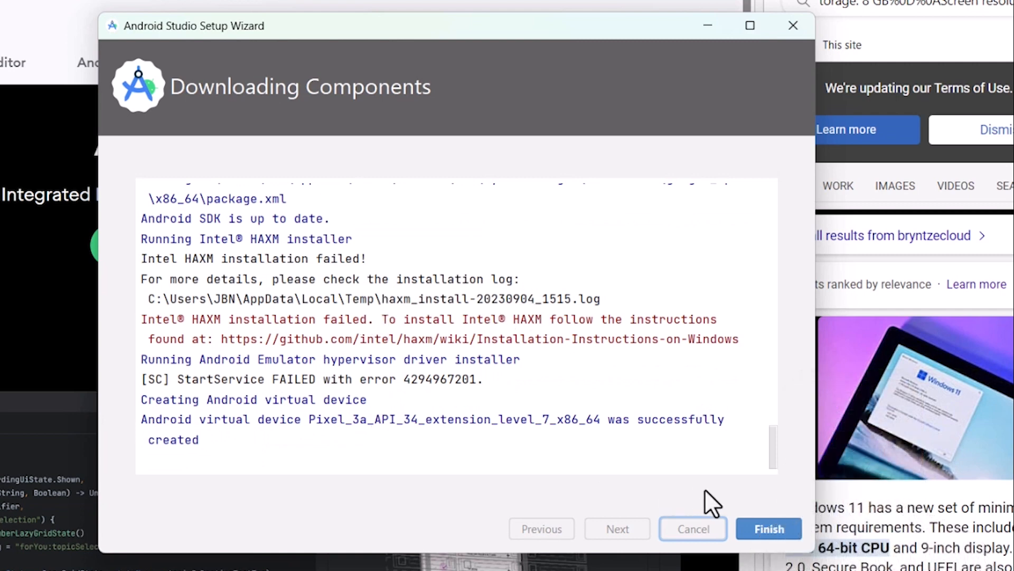
left_click(768, 529)
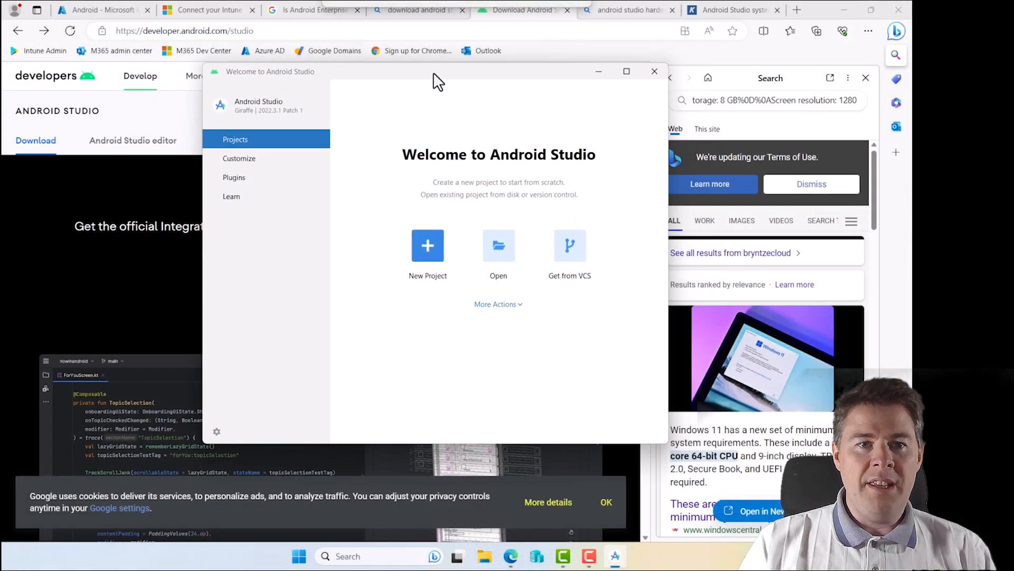
left_click_drag(437, 81, 430, 82)
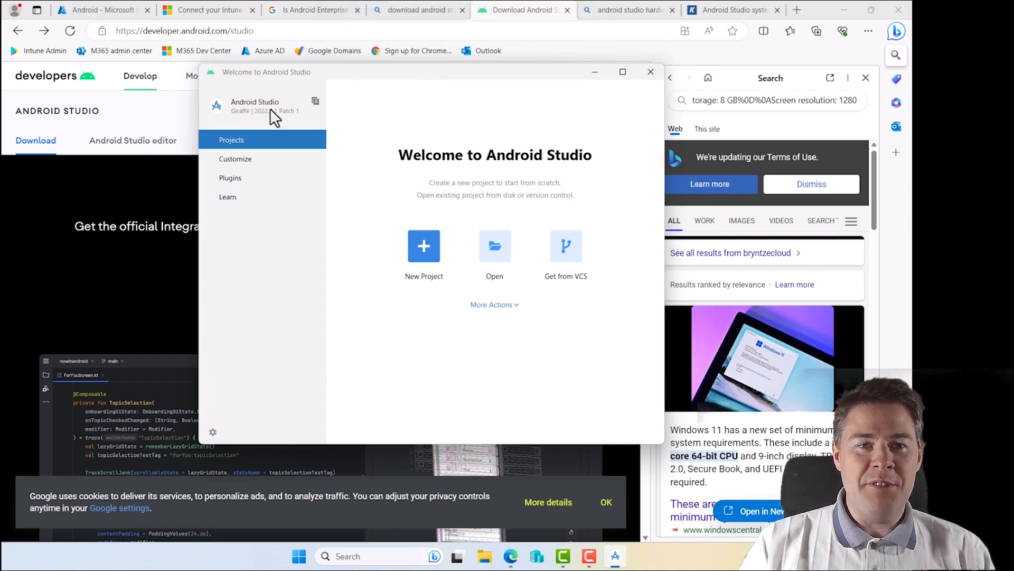